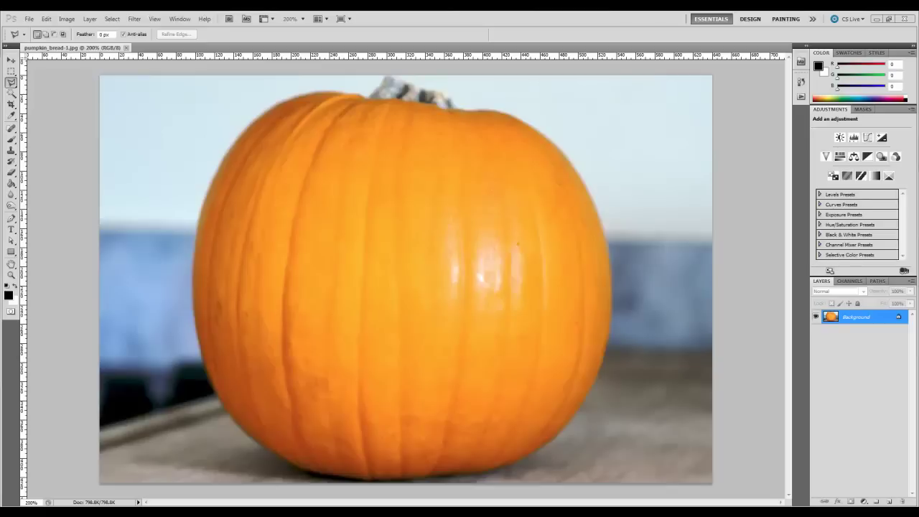
# Step: Darken the background and the pumpkin's outer edges with the Burn tool, using the Highlights range at 16% exposure
pyautogui.click(11, 206)
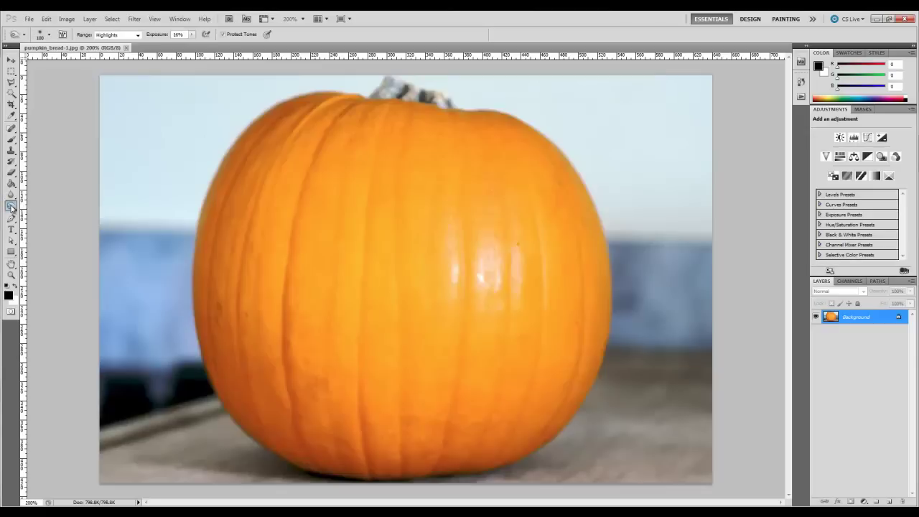
pyautogui.moveTo(11, 207); pyautogui.dragTo(43, 214)
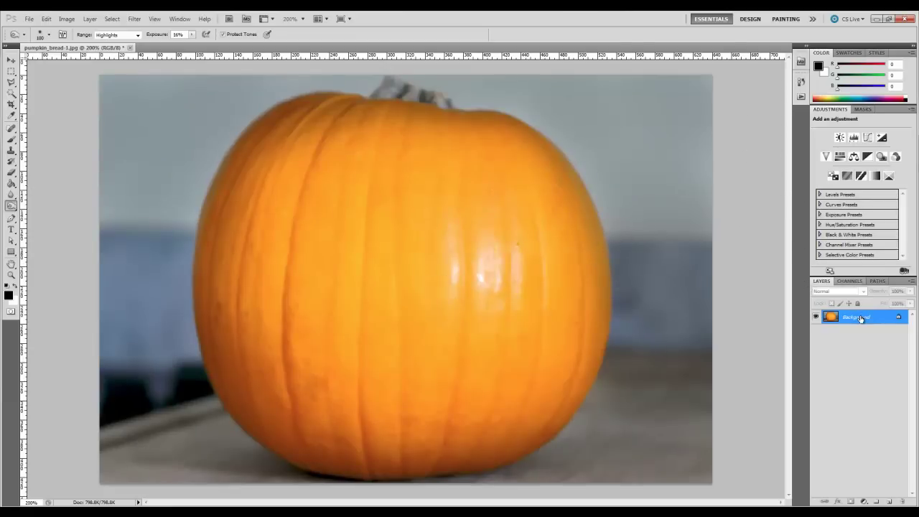
# Step: Create a new layer above the background and name it Mouth
pyautogui.click(889, 502)
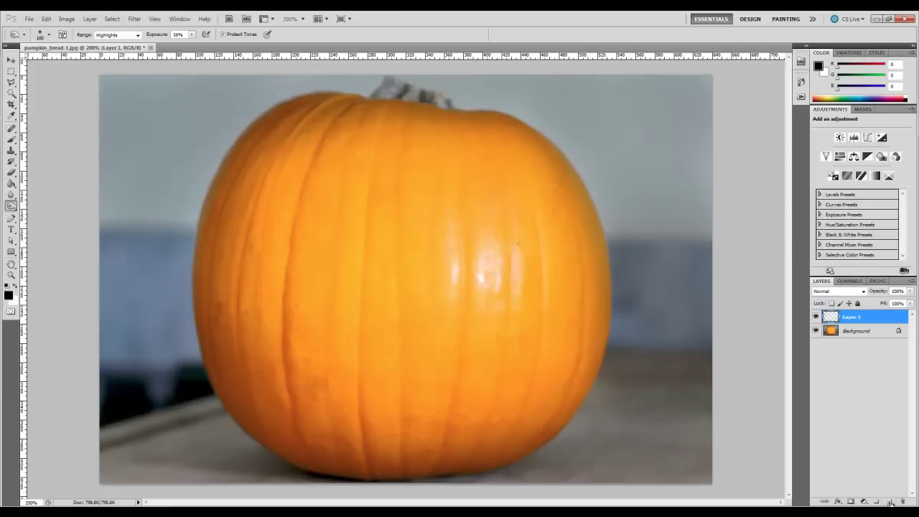
pyautogui.doubleClick(852, 317)
pyautogui.write('Mouth')
pyautogui.click(880, 321)
# Step: Outline a jack-o'-lantern mouth on the pumpkin's lower half with the Polygonal Lasso, leaving two upper teeth and one lower tooth
pyautogui.click(11, 84)
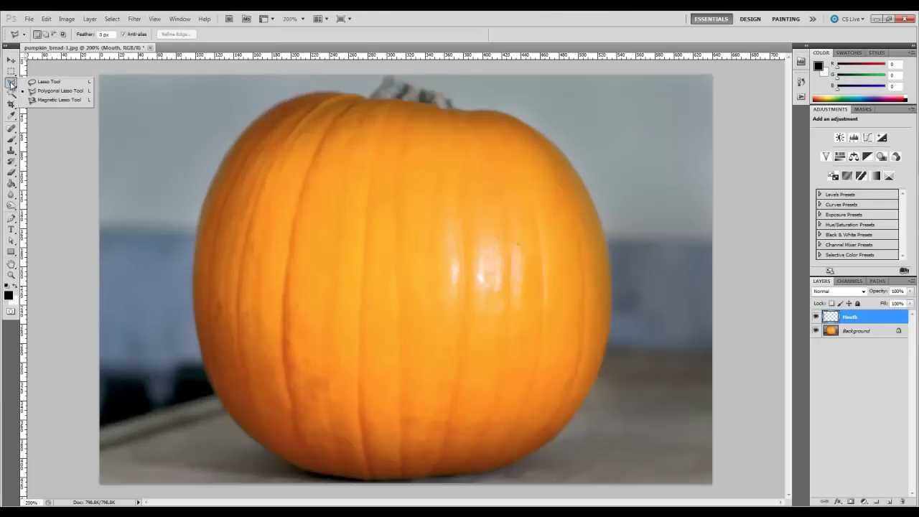
pyautogui.click(11, 84)
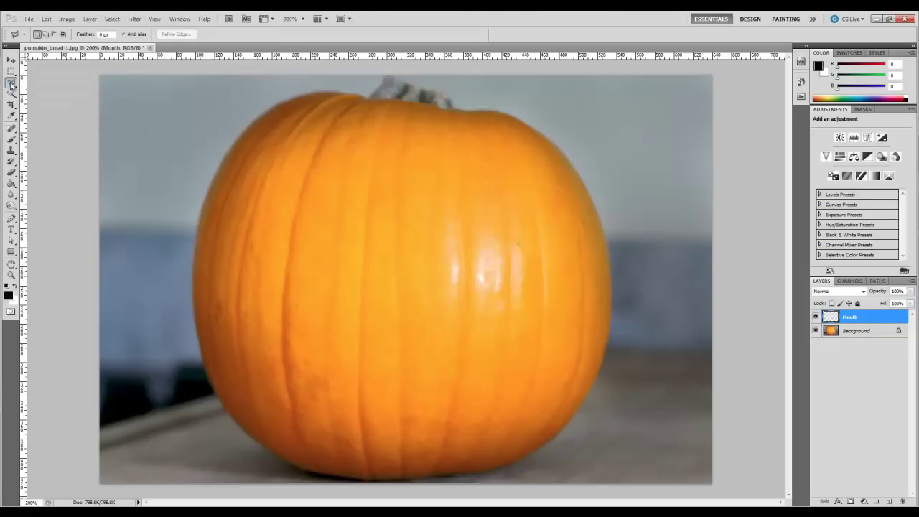
pyautogui.click(270, 296)
pyautogui.click(311, 307)
pyautogui.click(321, 344)
pyautogui.click(357, 346)
pyautogui.click(371, 308)
pyautogui.click(427, 308)
pyautogui.click(445, 344)
pyautogui.click(488, 343)
pyautogui.click(497, 306)
pyautogui.click(542, 292)
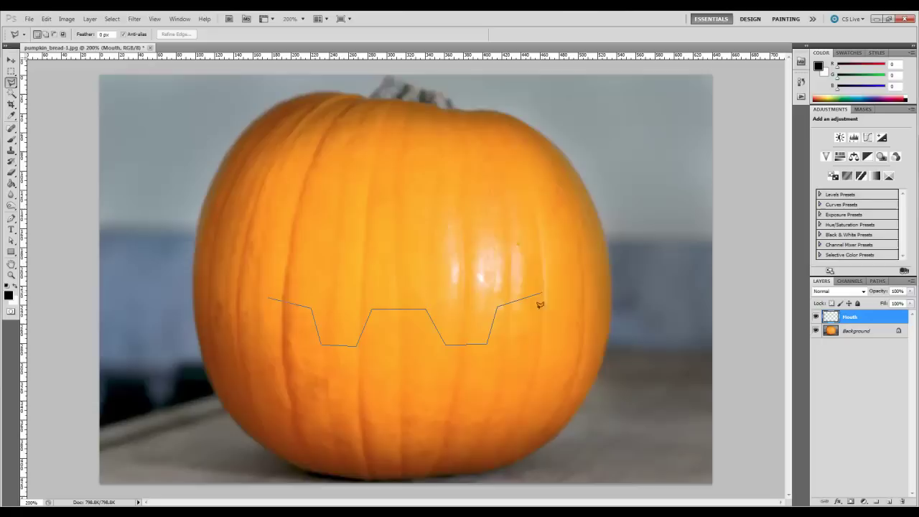
pyautogui.click(509, 392)
pyautogui.click(441, 395)
pyautogui.click(427, 363)
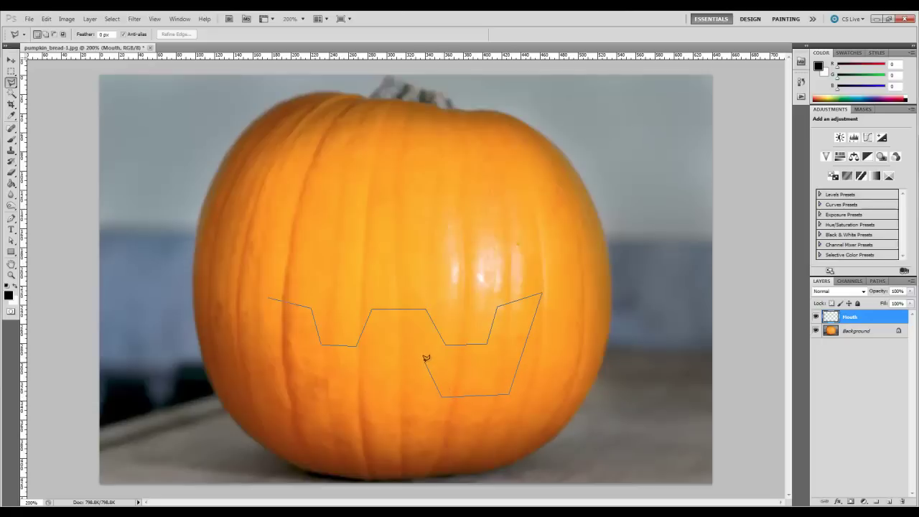
pyautogui.click(382, 362)
pyautogui.click(371, 399)
pyautogui.click(305, 392)
pyautogui.click(268, 294)
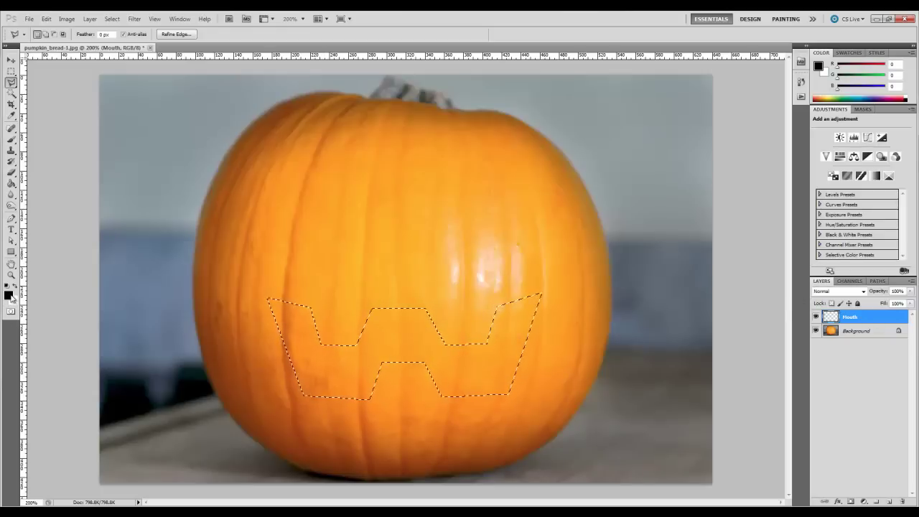
# Step: Fill the mouth selection with the black foreground colour
pyautogui.click(11, 183)
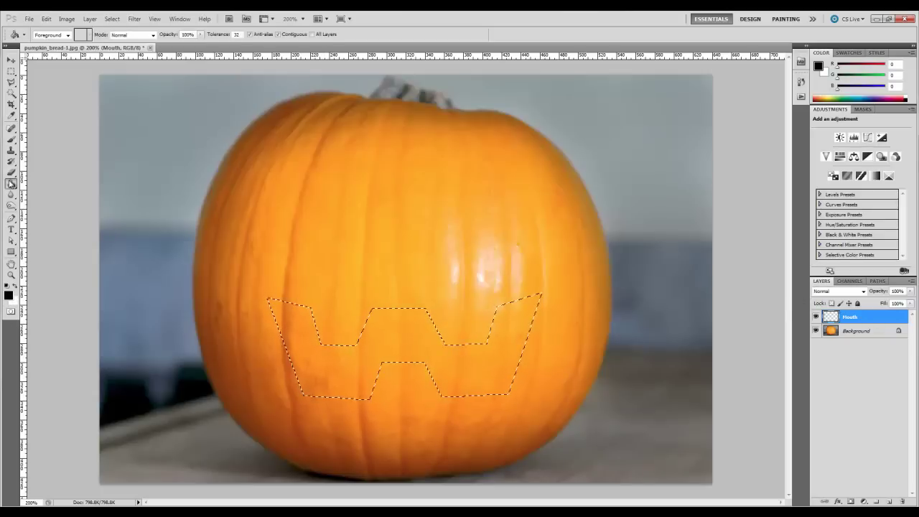
pyautogui.click(407, 325)
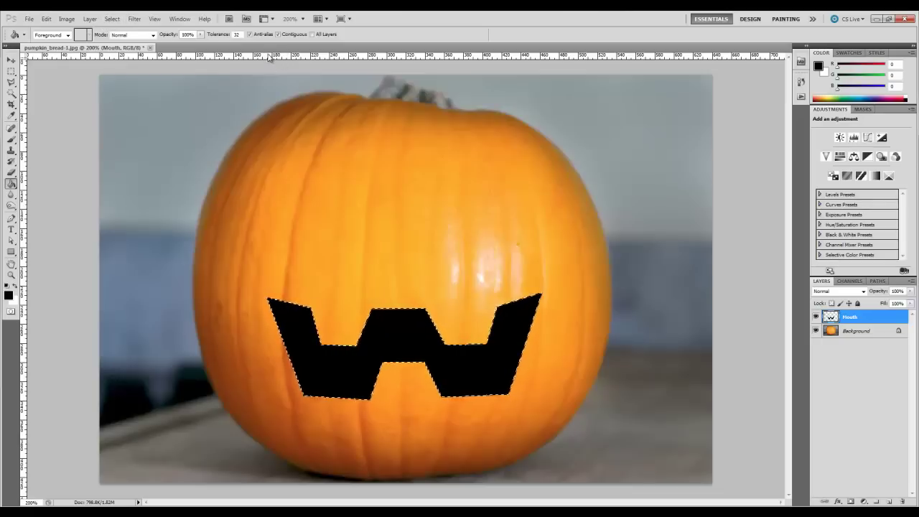
# Step: Apply the Ripple distortion filter with Large size to the black mouth, and clear the selection
pyautogui.click(136, 21)
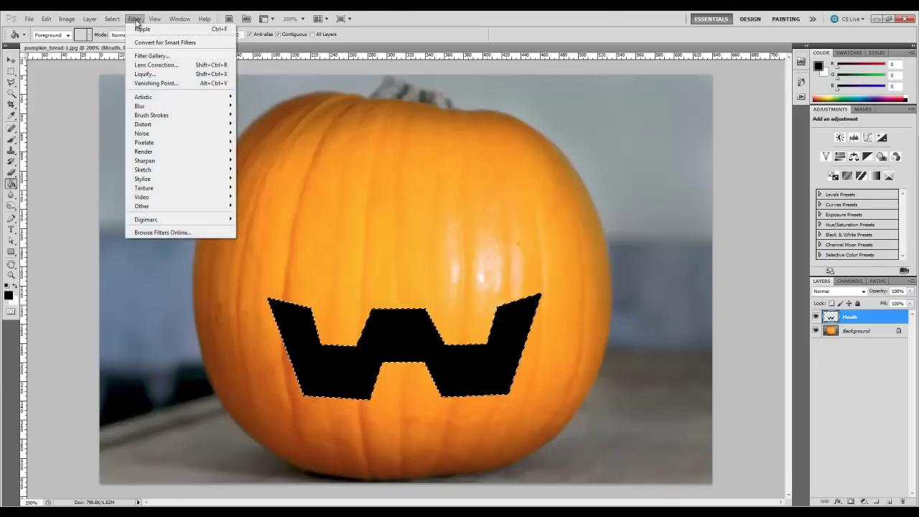
pyautogui.moveTo(141, 126)
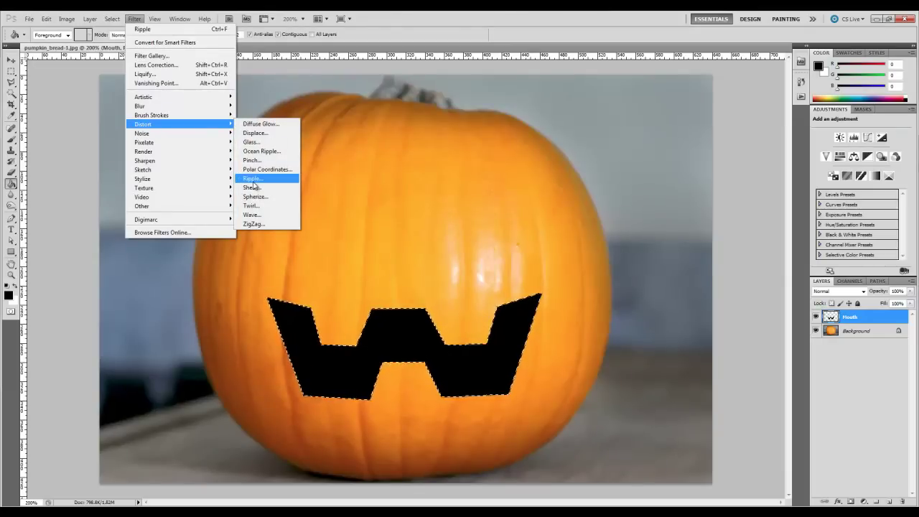
pyautogui.click(253, 178)
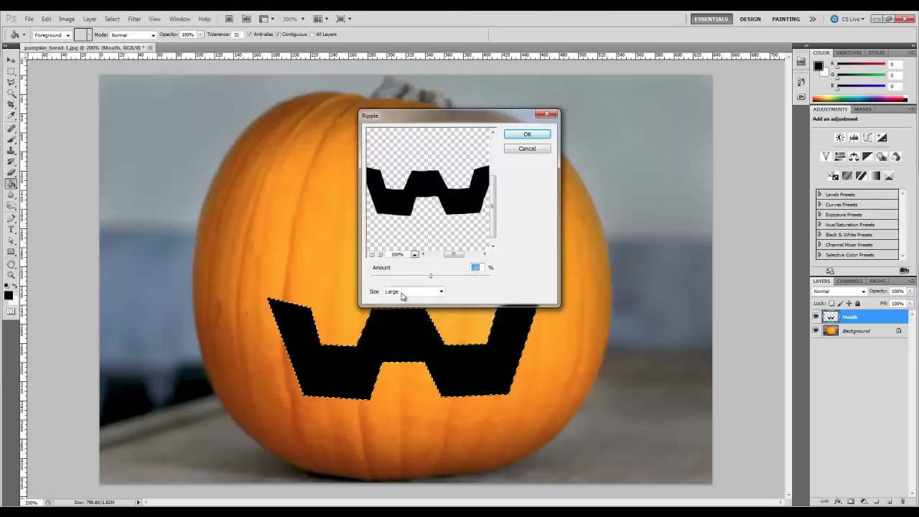
pyautogui.click(528, 135)
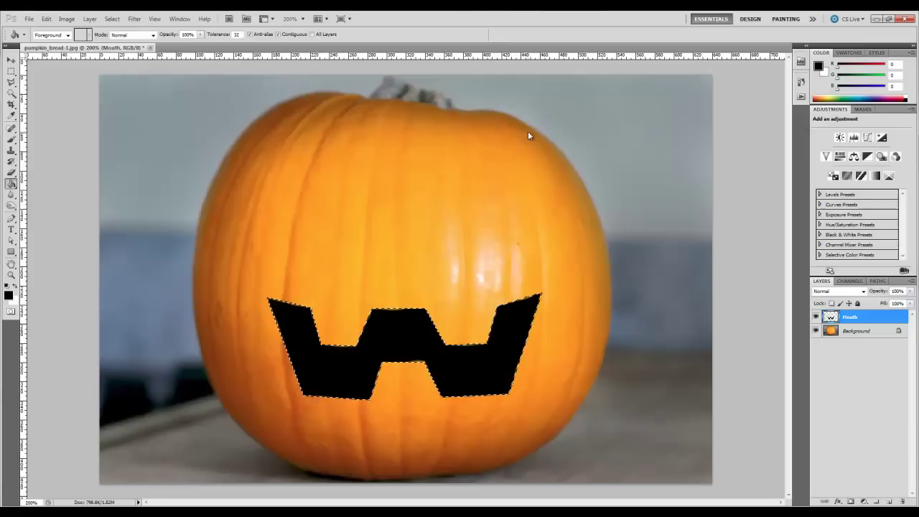
pyautogui.click(11, 71)
pyautogui.click(46, 74)
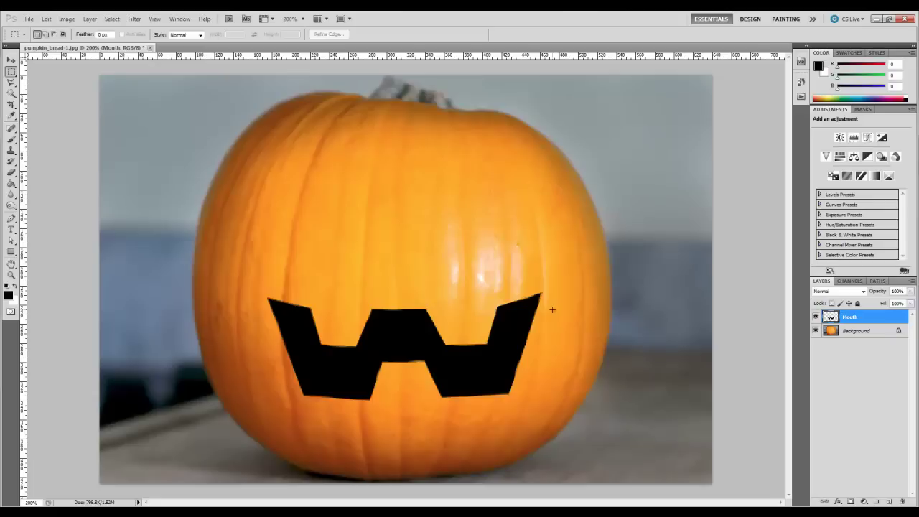
# Step: Add a Gradient Overlay layer style to the Mouth layer
pyautogui.click(89, 20)
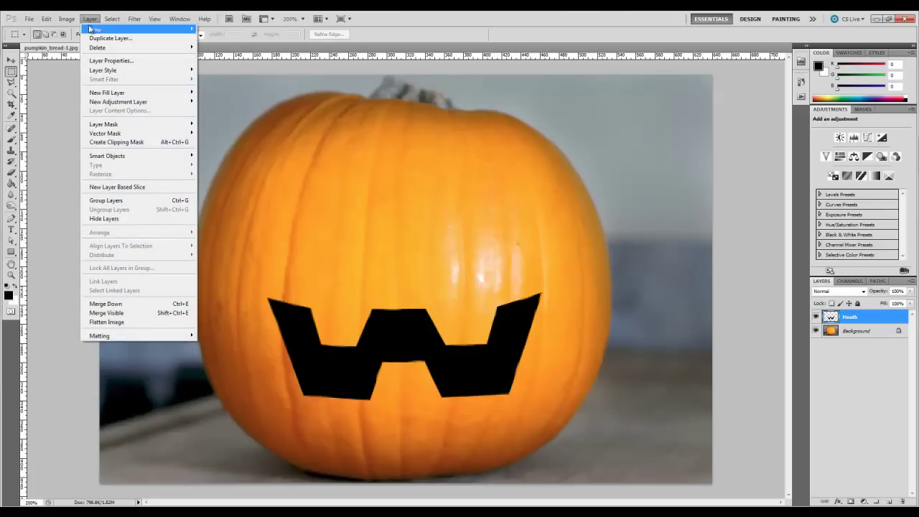
pyautogui.moveTo(104, 75)
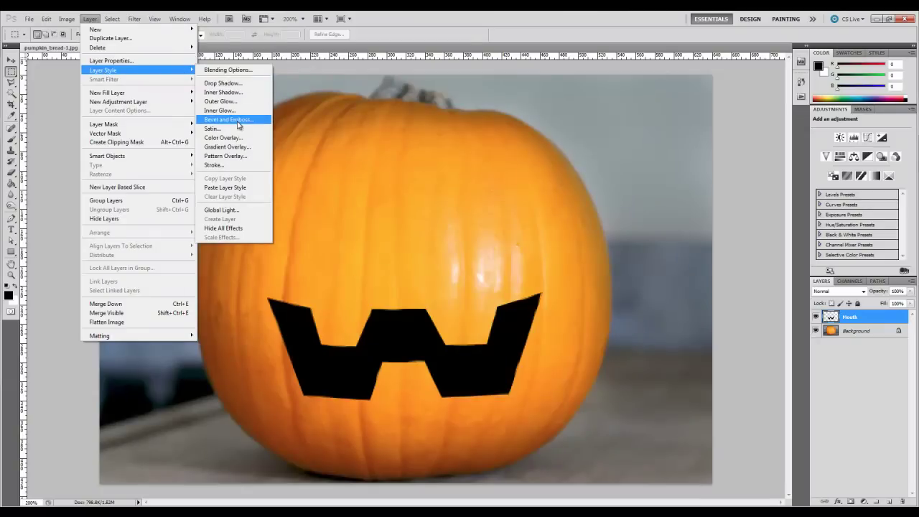
pyautogui.click(233, 147)
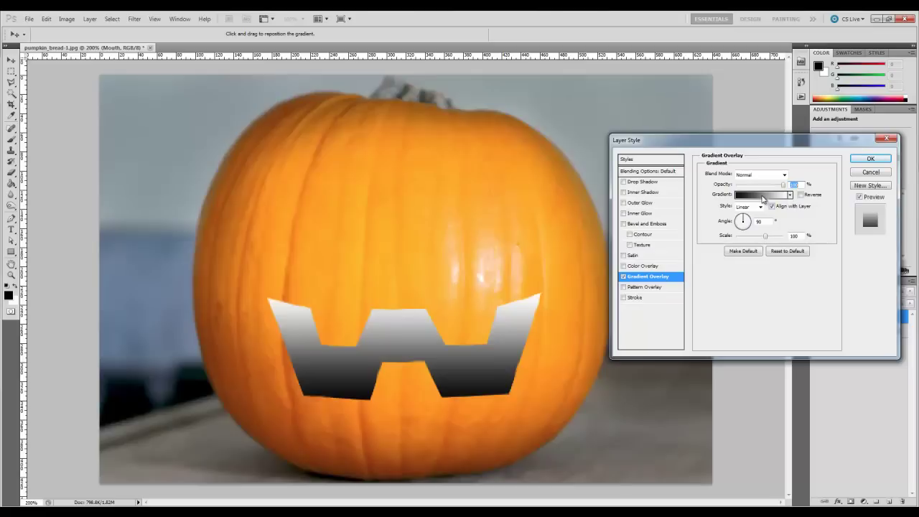
# Step: Set the starting colour stop of the mouth's overlay gradient to orange #fdad12
pyautogui.click(763, 199)
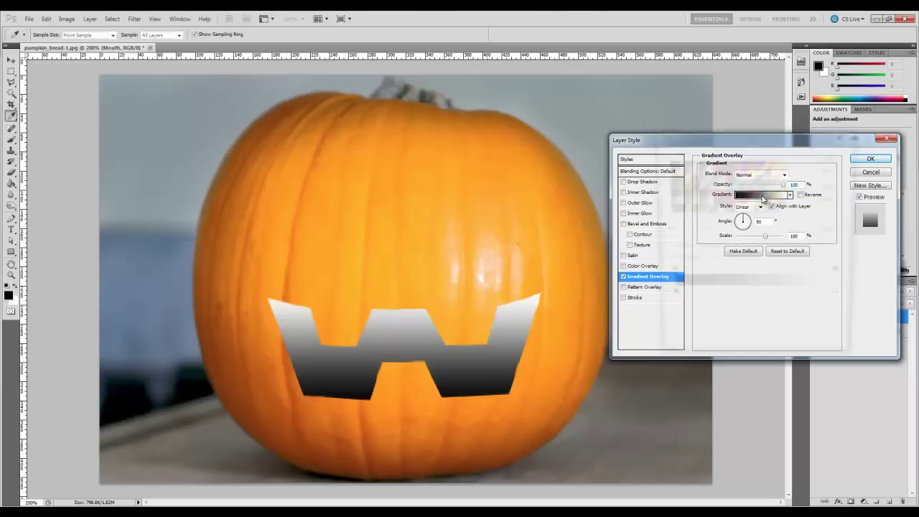
pyautogui.click(762, 198)
pyautogui.click(671, 167)
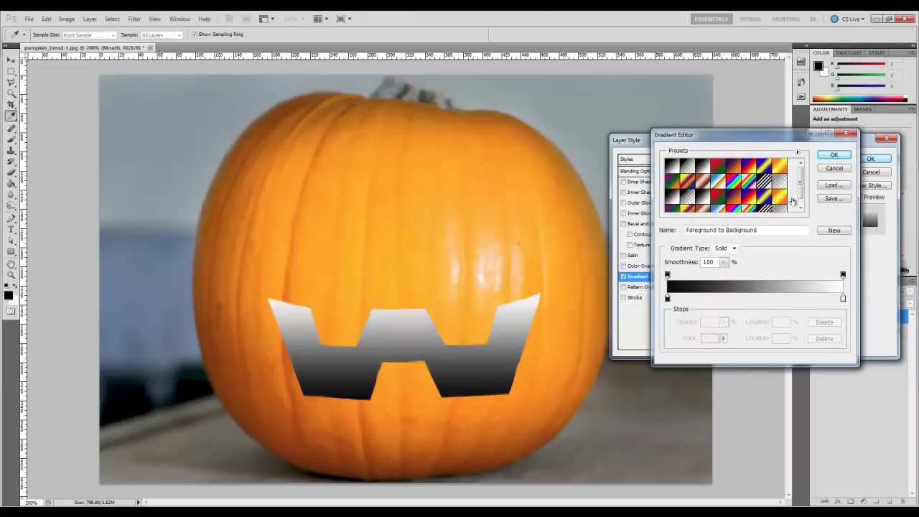
pyautogui.moveTo(771, 142)
pyautogui.mouseDown()
pyautogui.moveTo(764, 255)
pyautogui.moveTo(757, 153)
pyautogui.mouseUp()
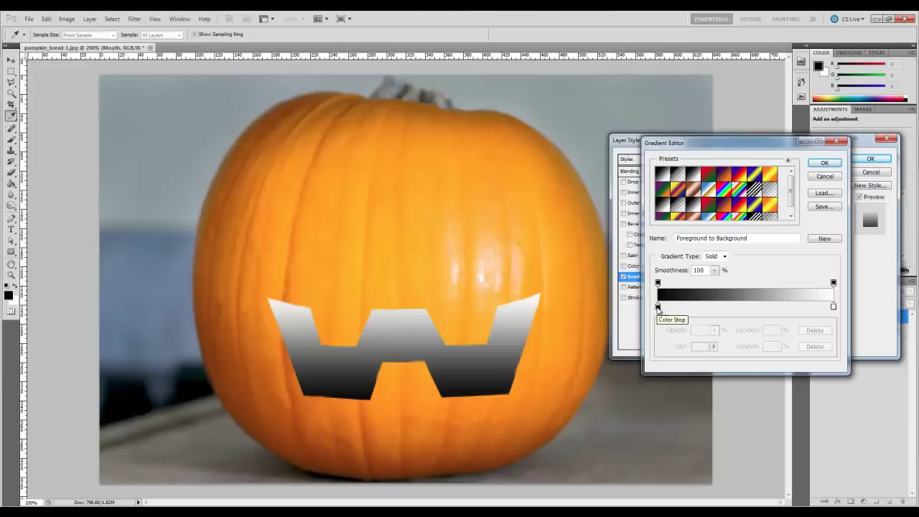
pyautogui.doubleClick(658, 307)
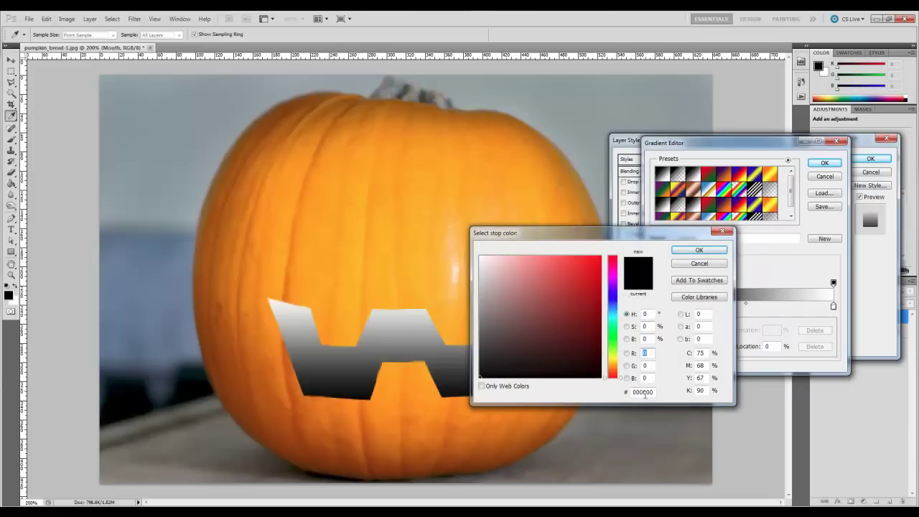
pyautogui.moveTo(655, 390); pyautogui.dragTo(626, 394)
pyautogui.write('0fdad1')
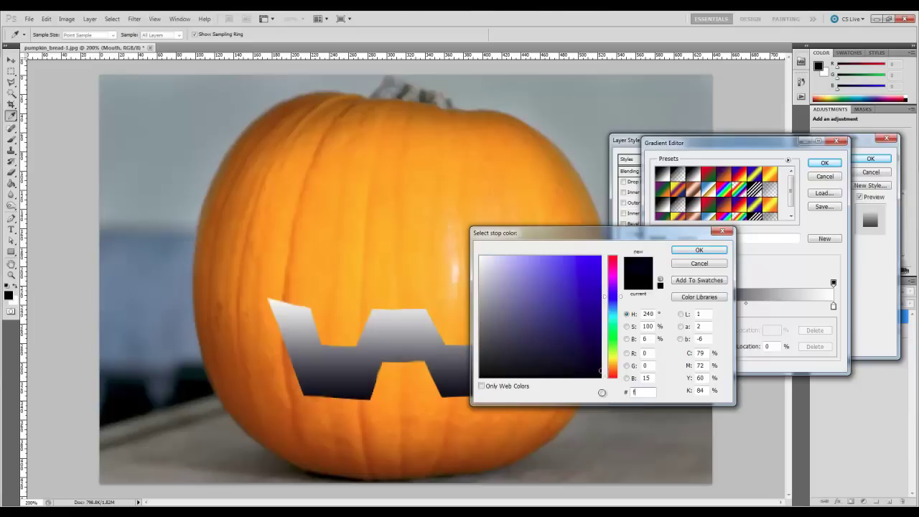
pyautogui.write('2')
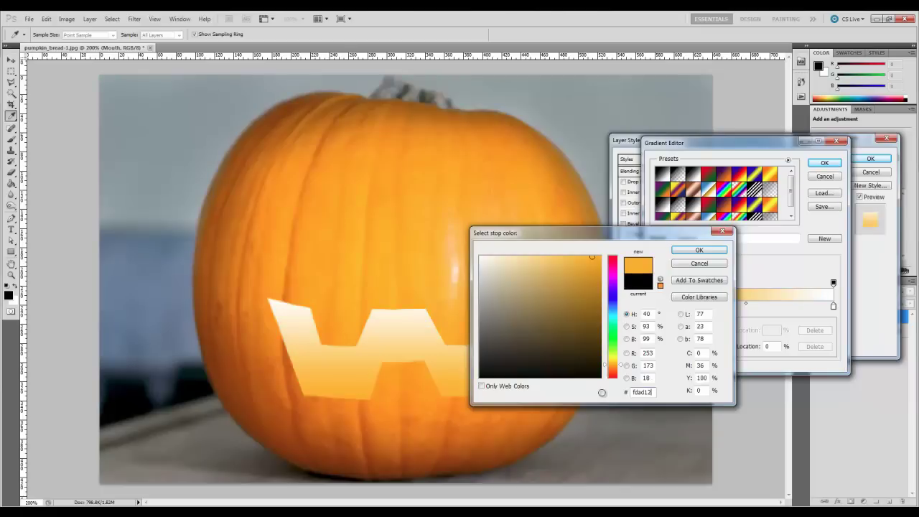
pyautogui.click(693, 251)
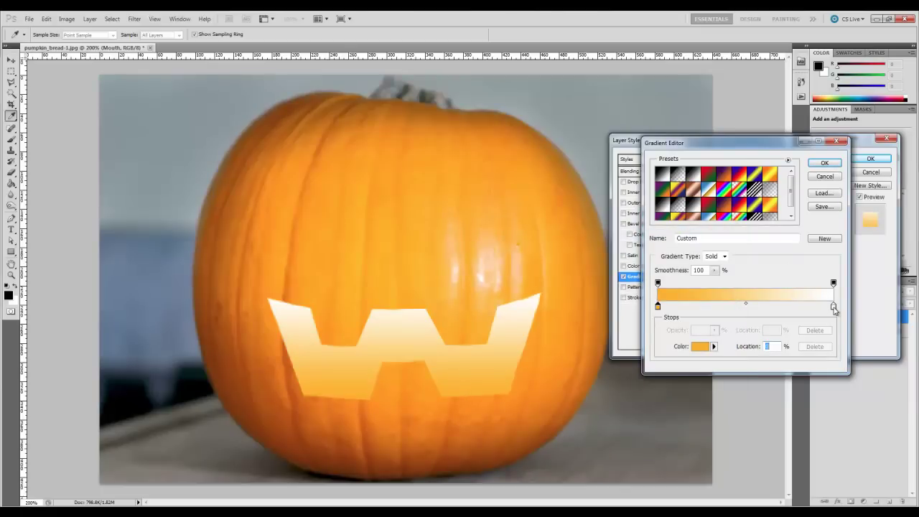
# Step: Set the gradient's end colour stop to brown #985102 and accept the custom gradient
pyautogui.doubleClick(833, 307)
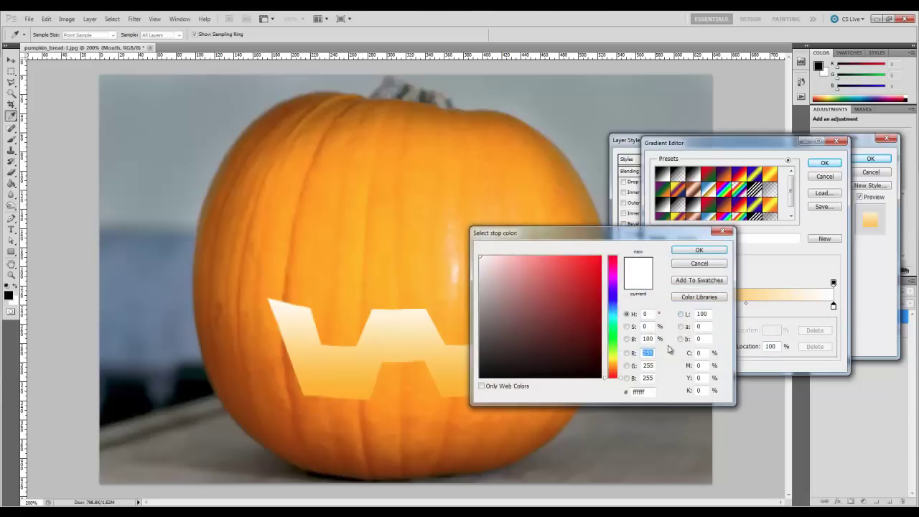
pyautogui.click(639, 391)
pyautogui.write('000098')
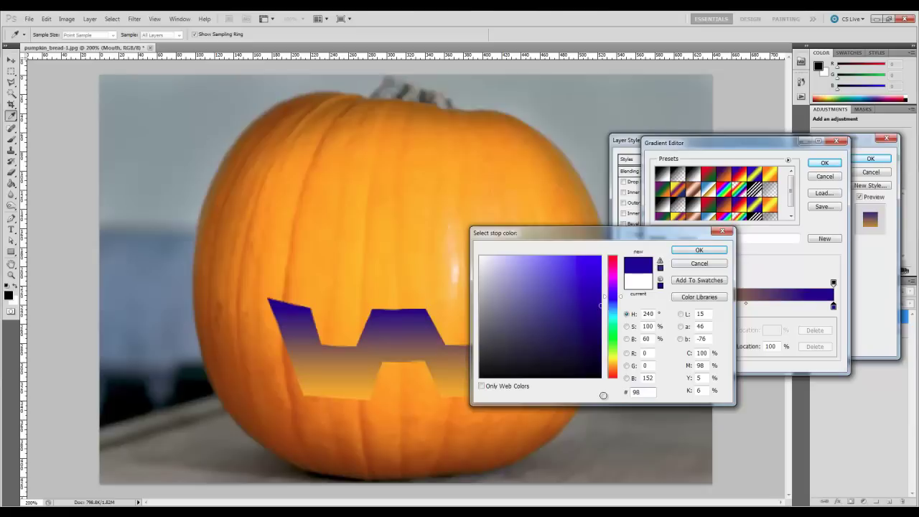
pyautogui.write('5102')
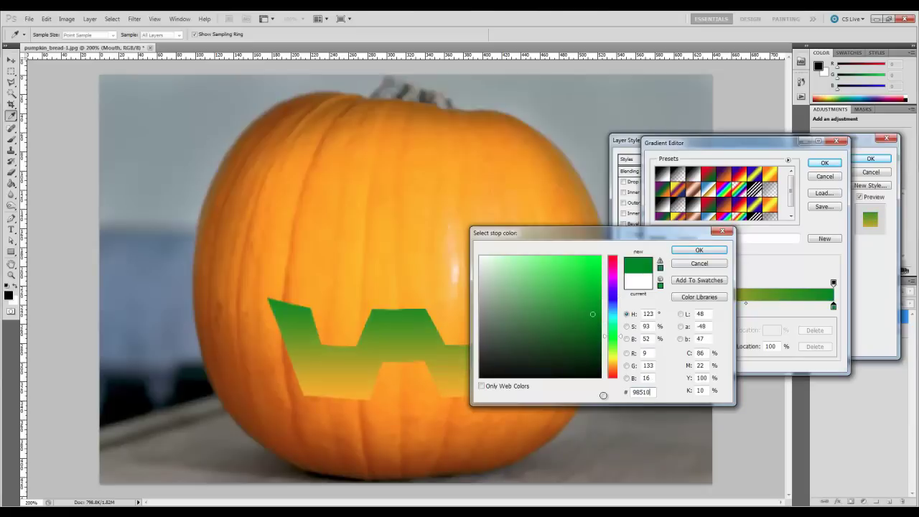
pyautogui.click(699, 250)
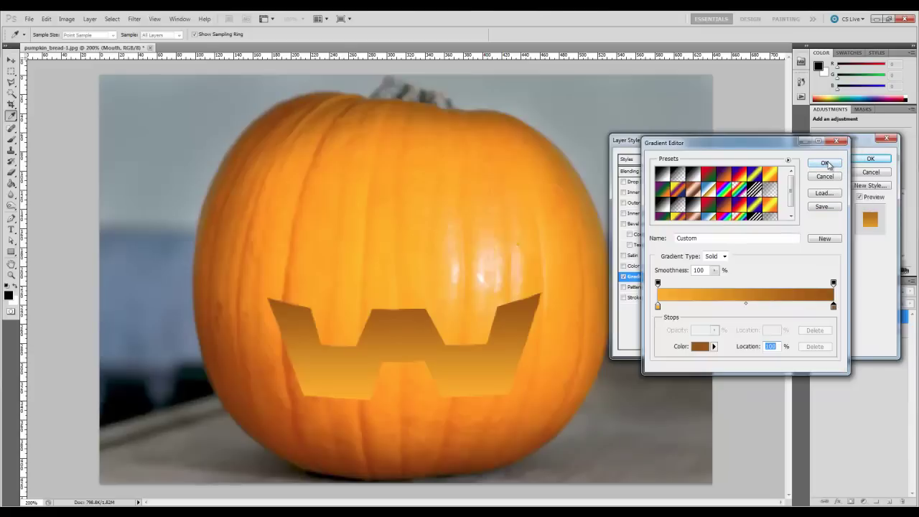
pyautogui.click(827, 165)
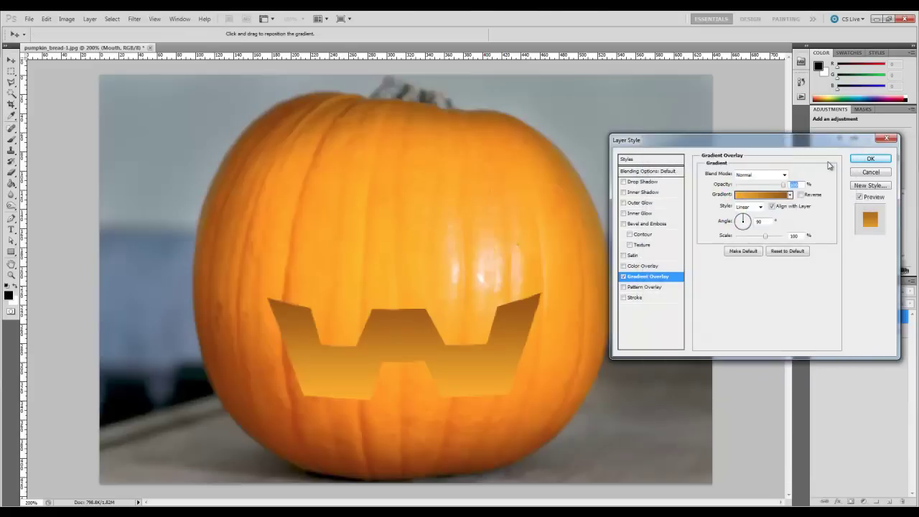
# Step: Make the gradient overlay Radial with a 0° angle, and shift its glowing centre upward to above the mouth
pyautogui.click(760, 206)
pyautogui.click(747, 225)
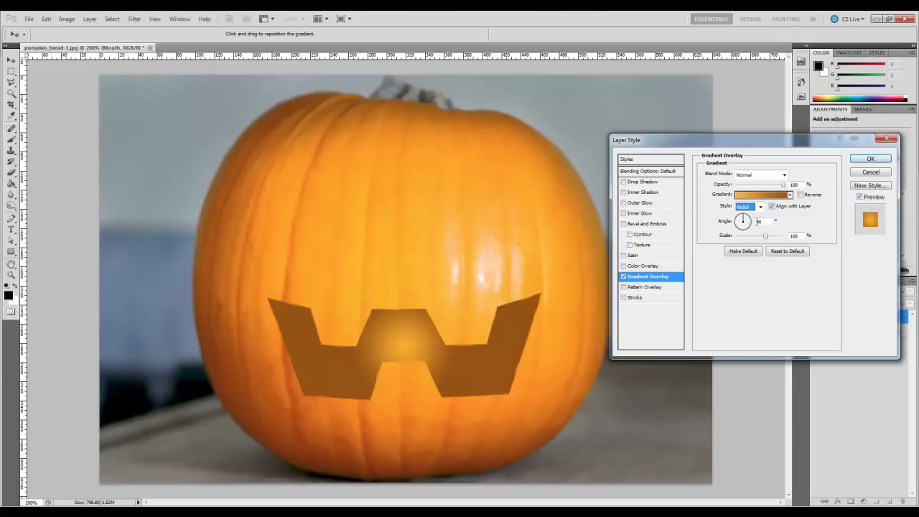
pyautogui.click(767, 222)
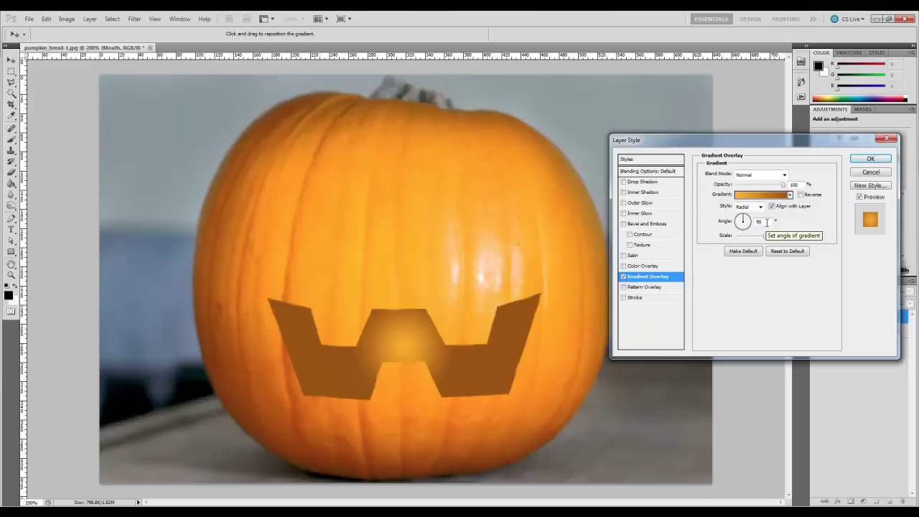
pyautogui.click(730, 223)
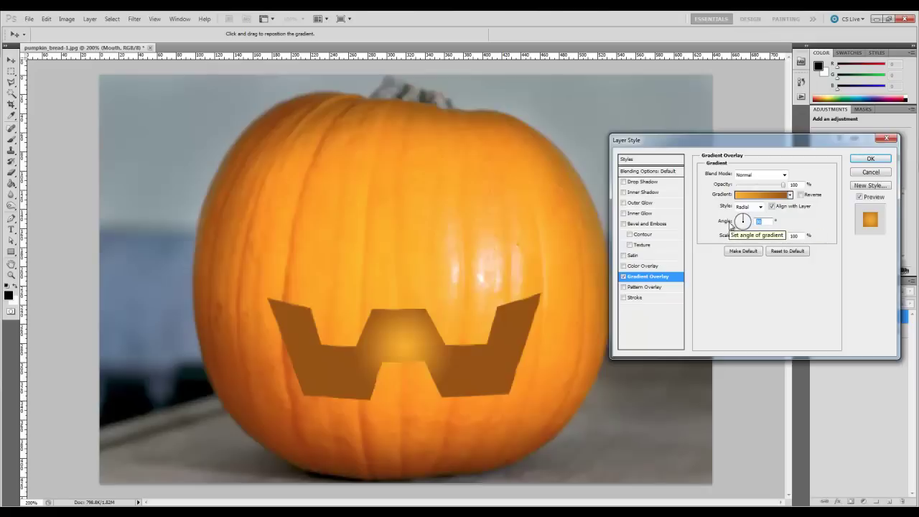
pyautogui.write('0')
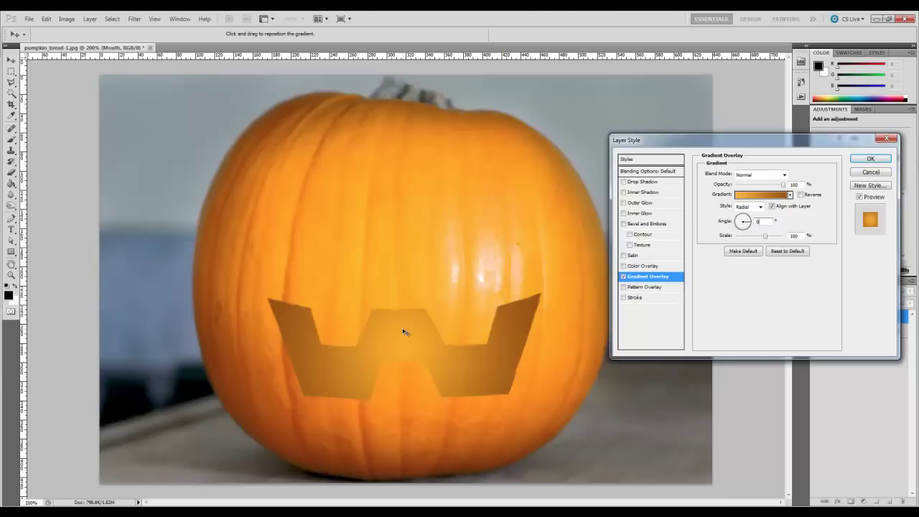
pyautogui.moveTo(400, 332); pyautogui.dragTo(405, 265)
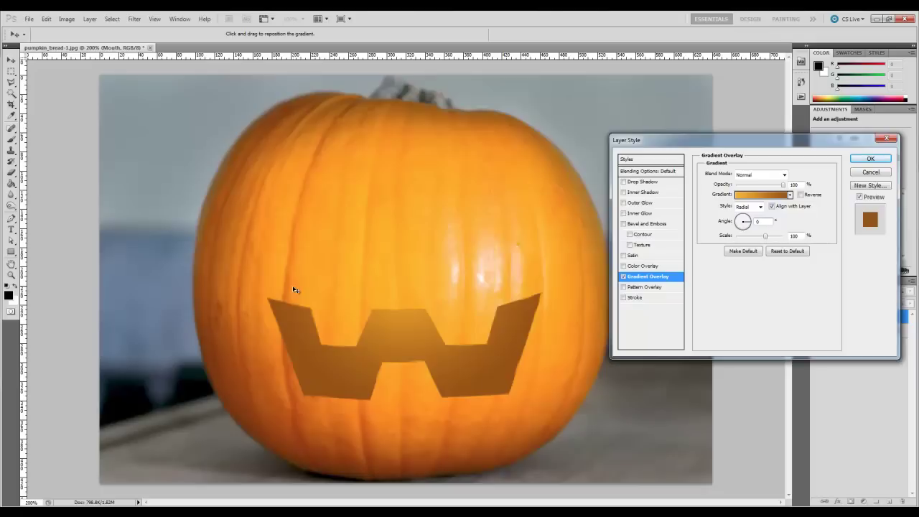
# Step: Add an Inner Shadow to the Mouth layer and set its blend mode to Color Burn
pyautogui.click(623, 194)
pyautogui.click(641, 193)
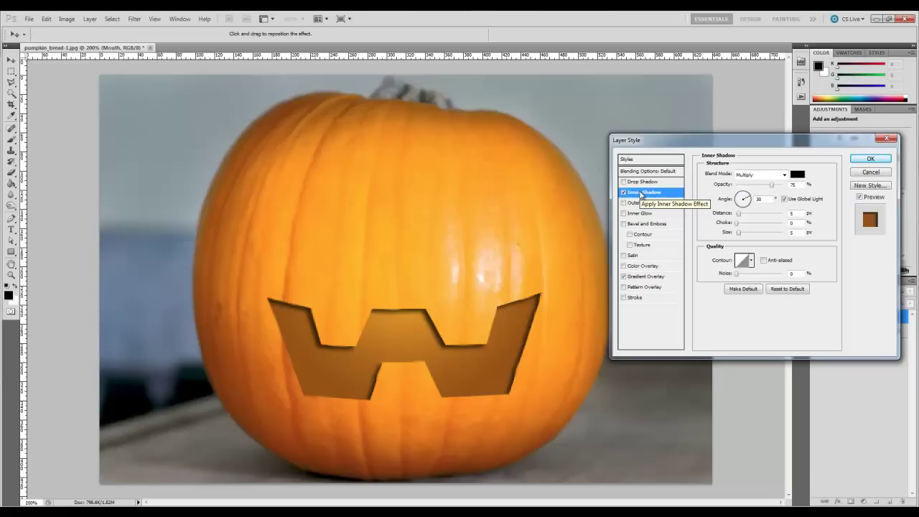
pyautogui.click(758, 176)
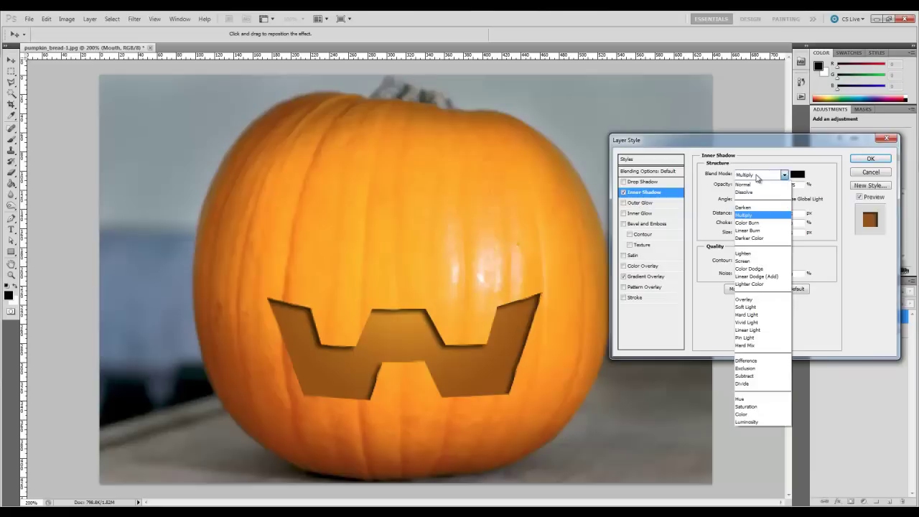
pyautogui.click(755, 225)
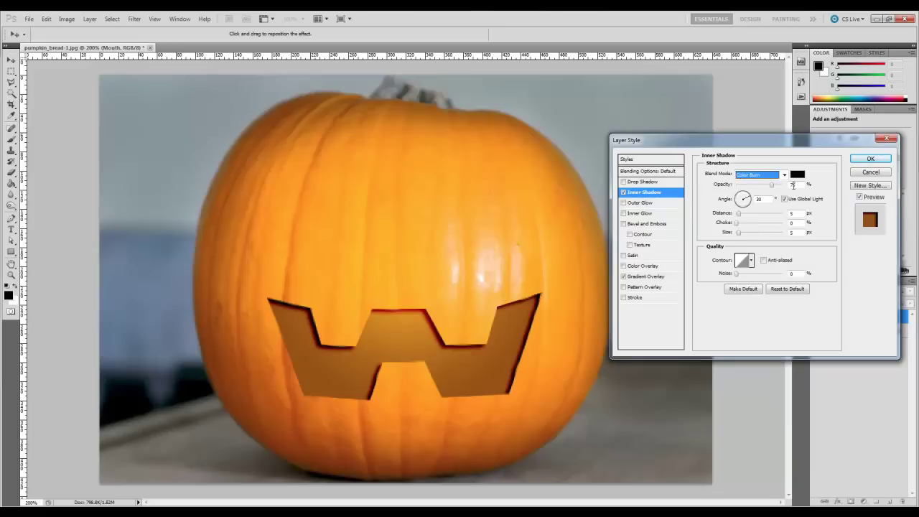
# Step: Set the mouth's inner shadow colour to #a38202 and accept it
pyautogui.click(797, 174)
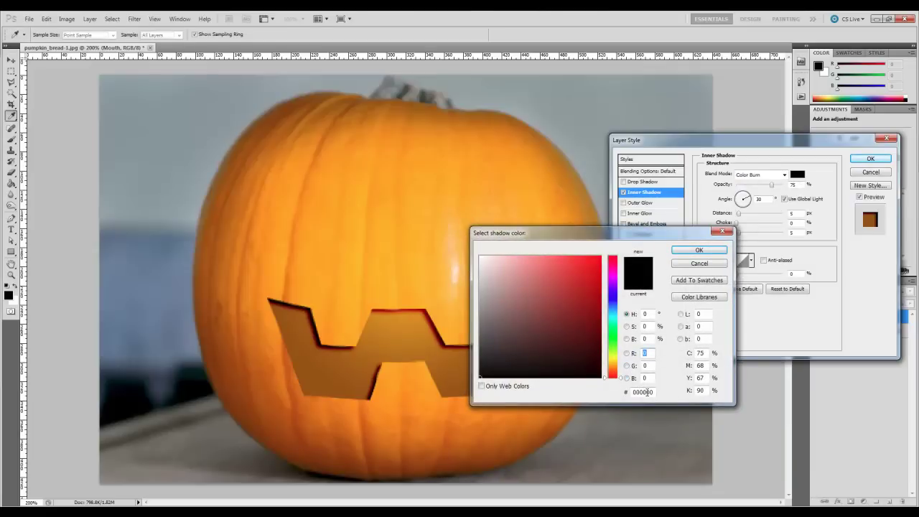
pyautogui.click(643, 391)
pyautogui.write('a')
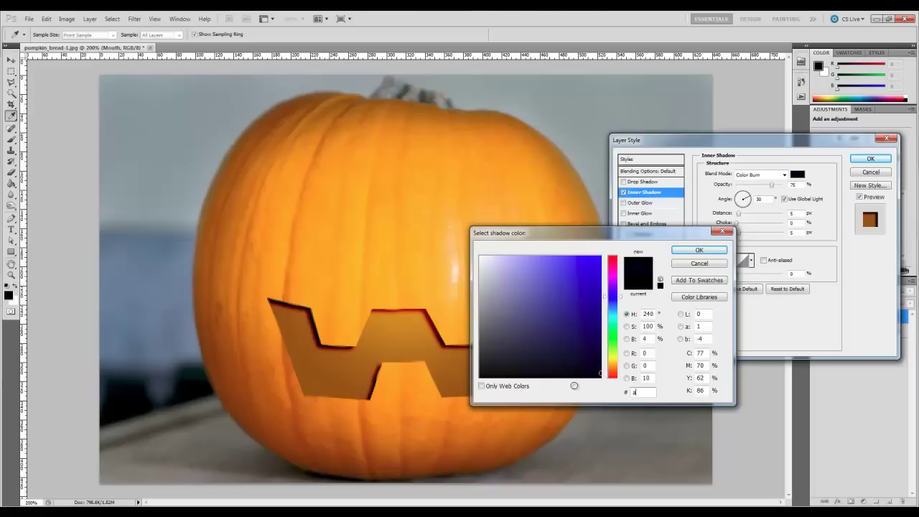
pyautogui.write('38202')
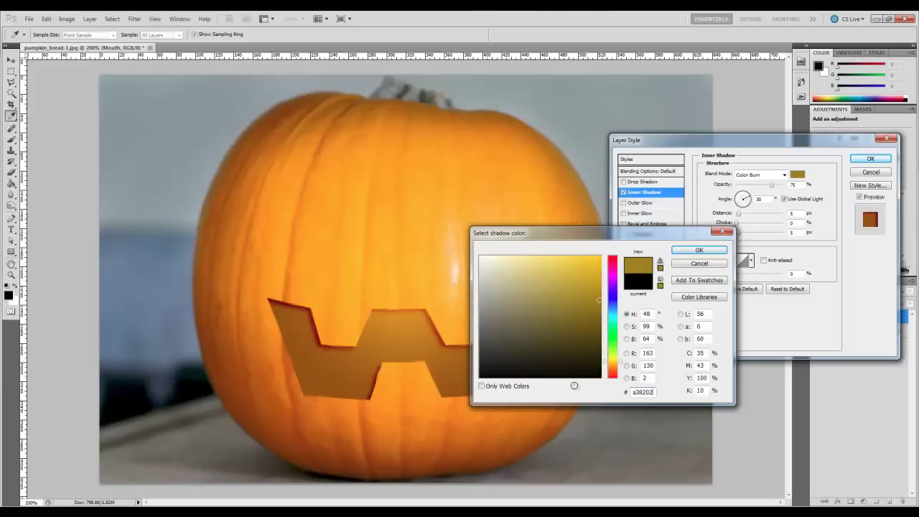
pyautogui.click(699, 250)
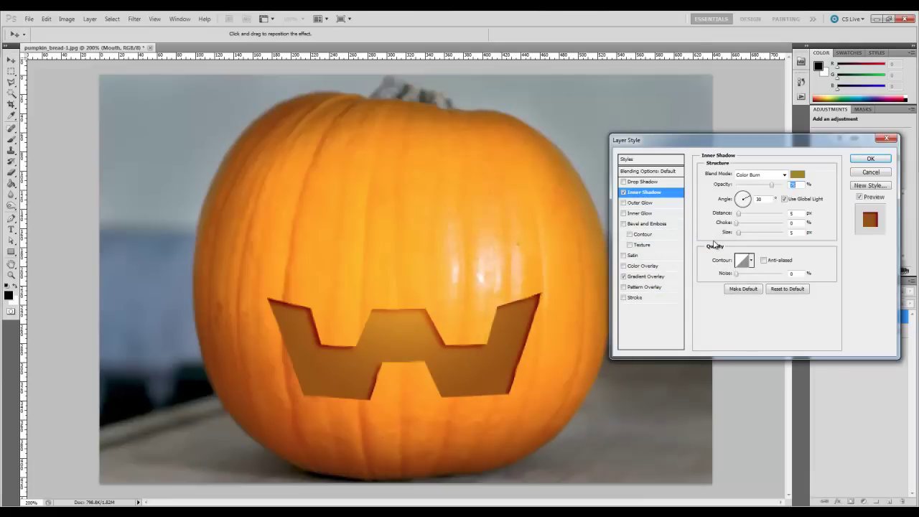
# Step: Lower the inner shadow's opacity to 28%, turn off Use Global Light and set its angle to 90°
pyautogui.moveTo(771, 185); pyautogui.dragTo(750, 188)
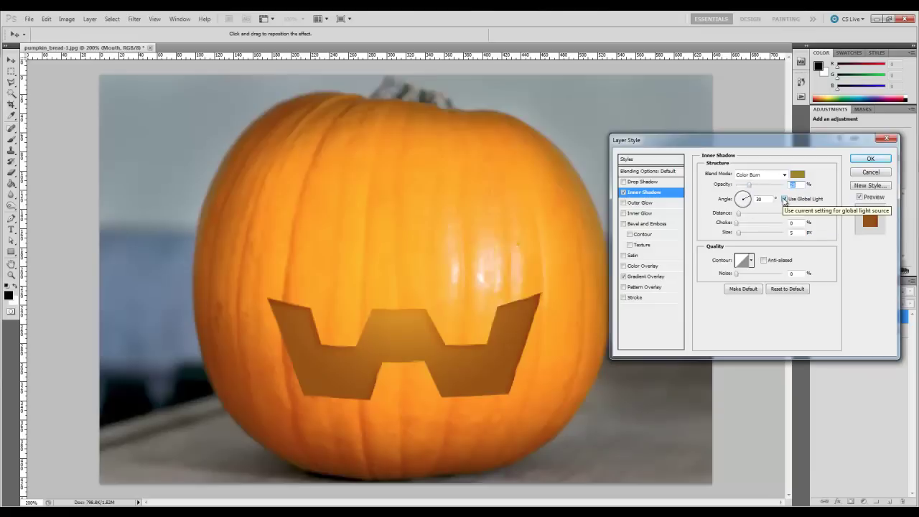
pyautogui.click(784, 199)
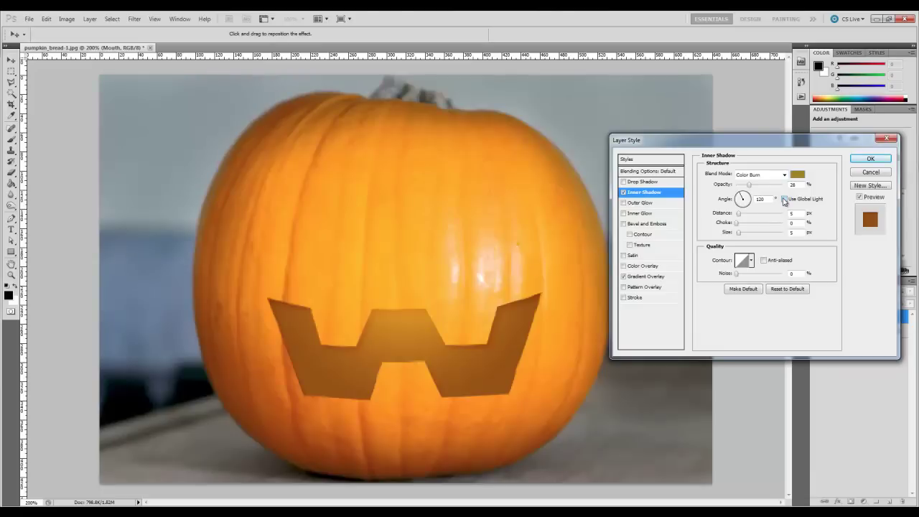
pyautogui.doubleClick(761, 199)
pyautogui.write('90')
# Step: Set the inner shadow's distance to 9 px, choke to 100% and size to 0 px, with an angle of -90°
pyautogui.click(801, 213)
pyautogui.write('9')
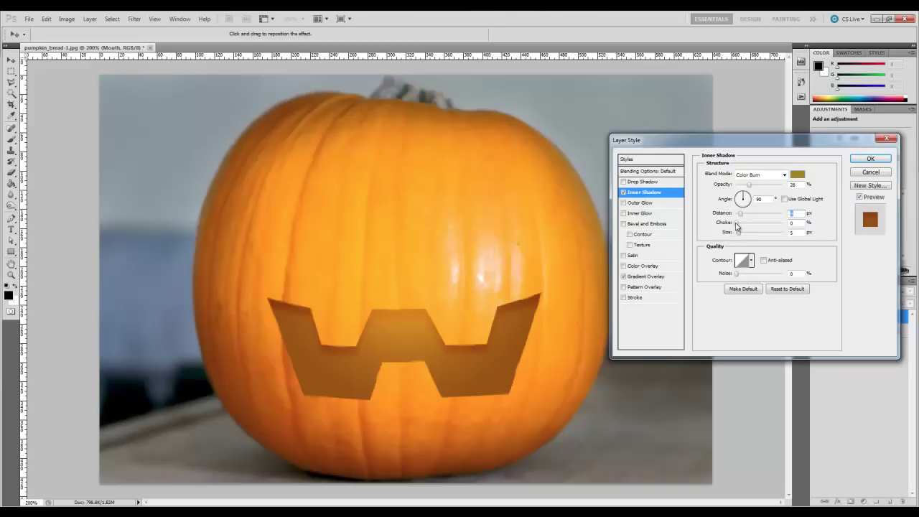
pyautogui.moveTo(735, 226); pyautogui.dragTo(782, 223)
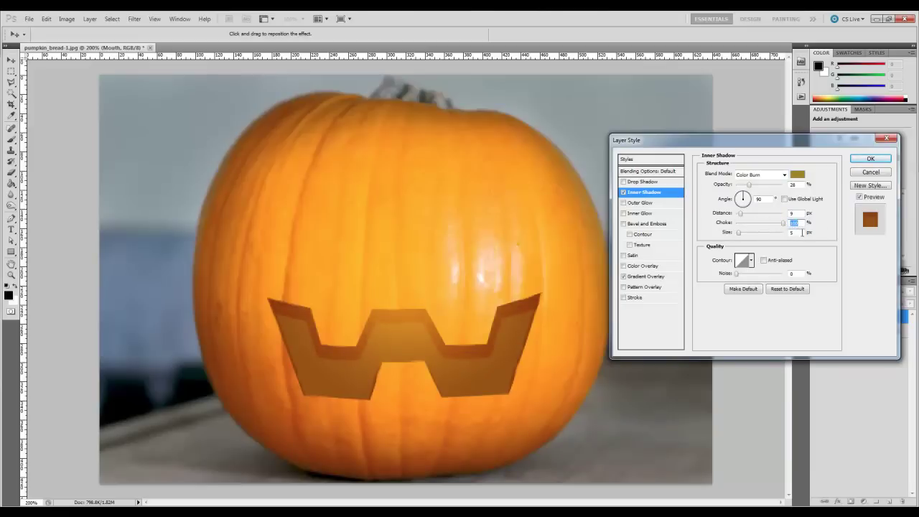
pyautogui.click(801, 232)
pyautogui.write('0')
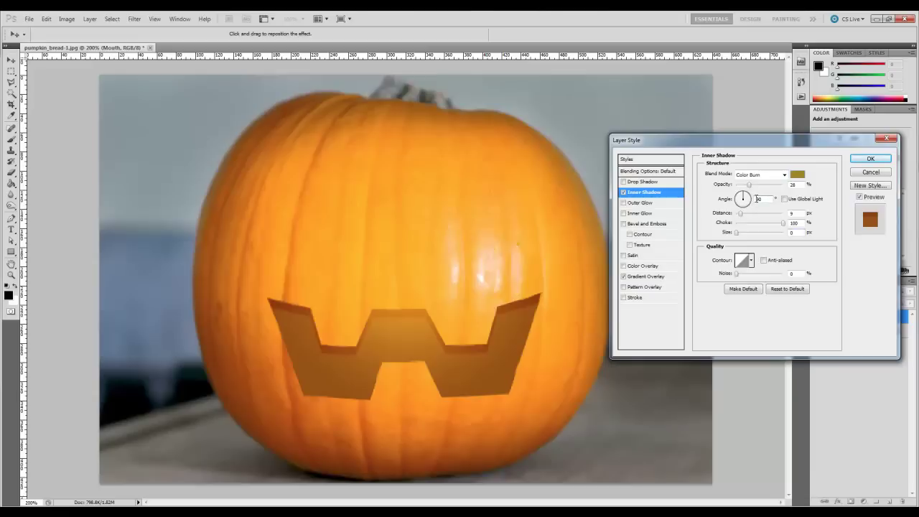
pyautogui.write('-')
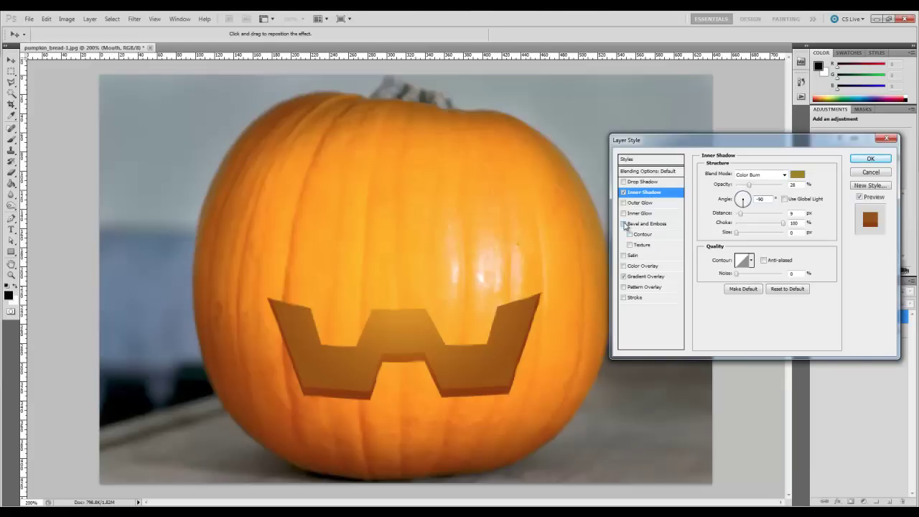
# Step: Add Bevel and Emboss to the Mouth layer with the Emboss style and the Down direction
pyautogui.click(623, 224)
pyautogui.click(640, 226)
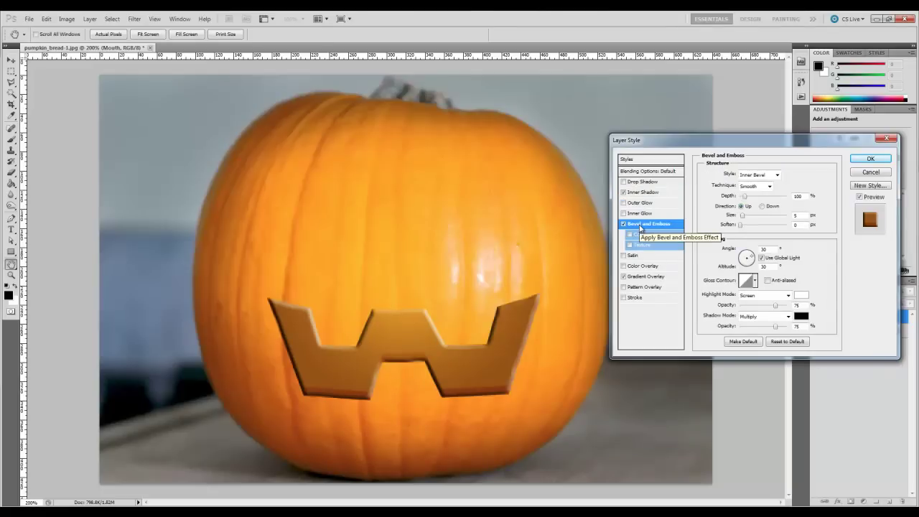
pyautogui.click(769, 178)
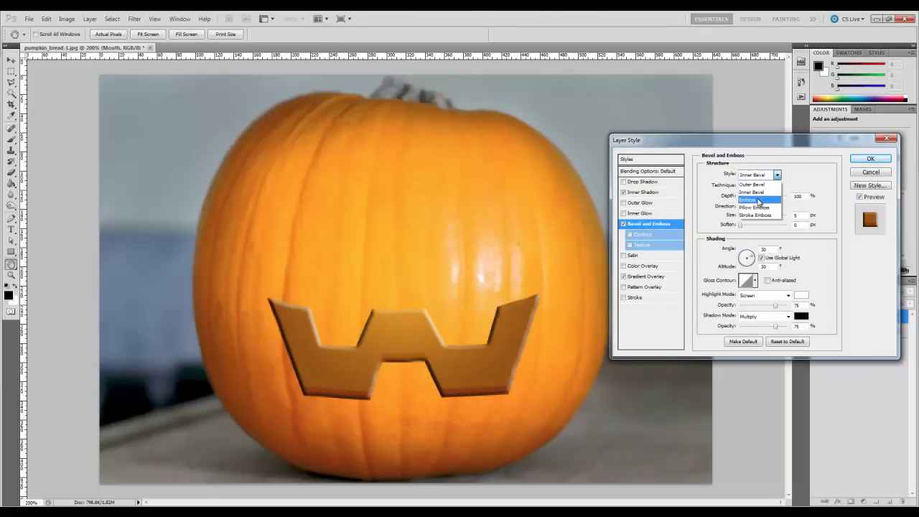
pyautogui.click(758, 200)
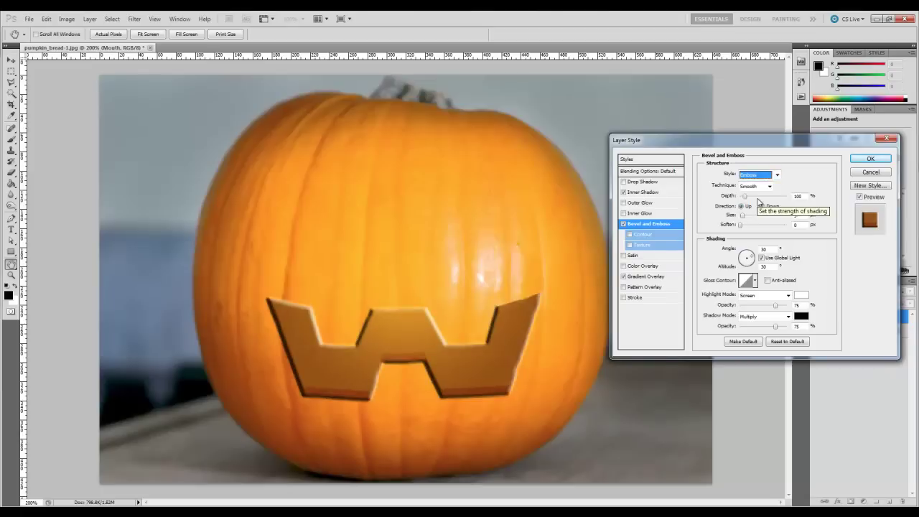
pyautogui.click(763, 206)
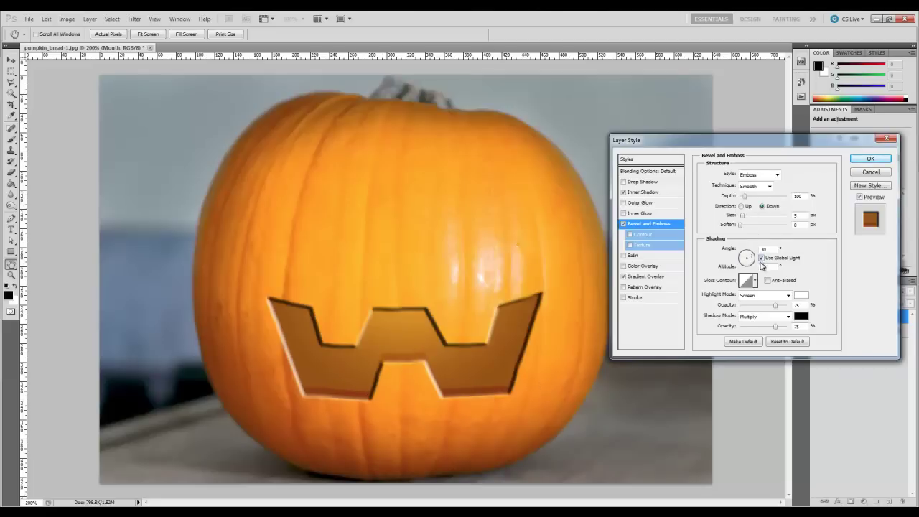
# Step: Turn off Use Global Light for the mouth's bevel and set its angle to 95° and altitude to 25°
pyautogui.click(761, 258)
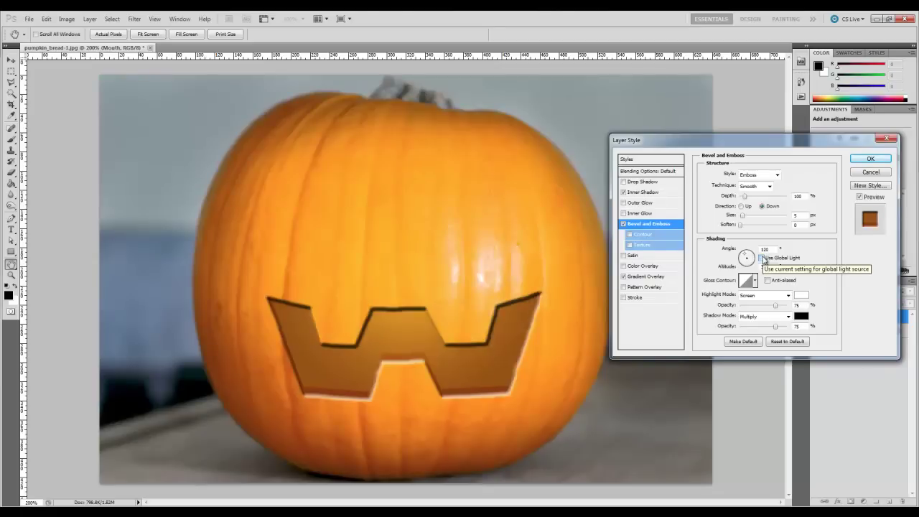
pyautogui.click(765, 248)
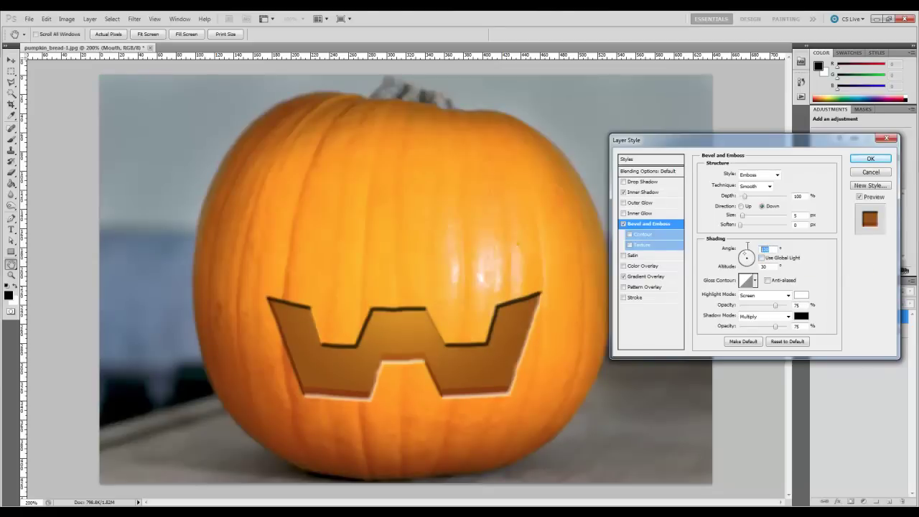
pyautogui.write('95')
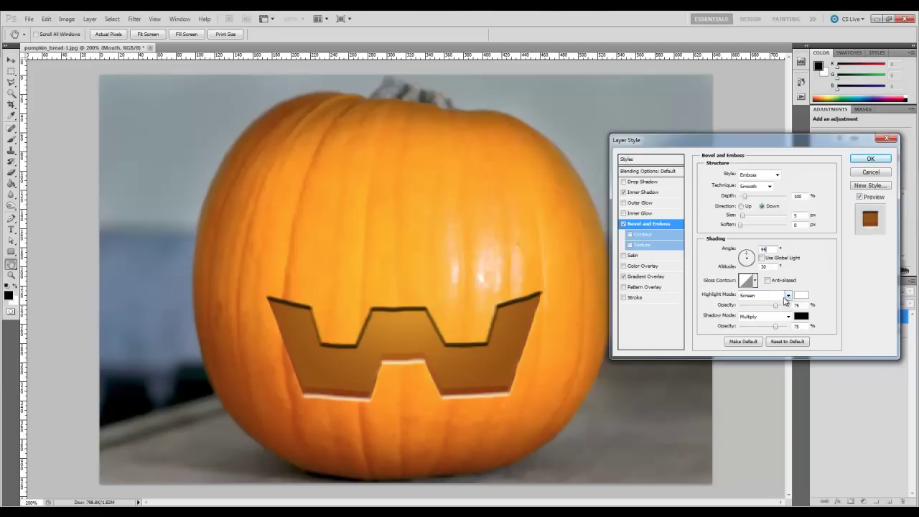
pyautogui.doubleClick(764, 267)
pyautogui.write('25')
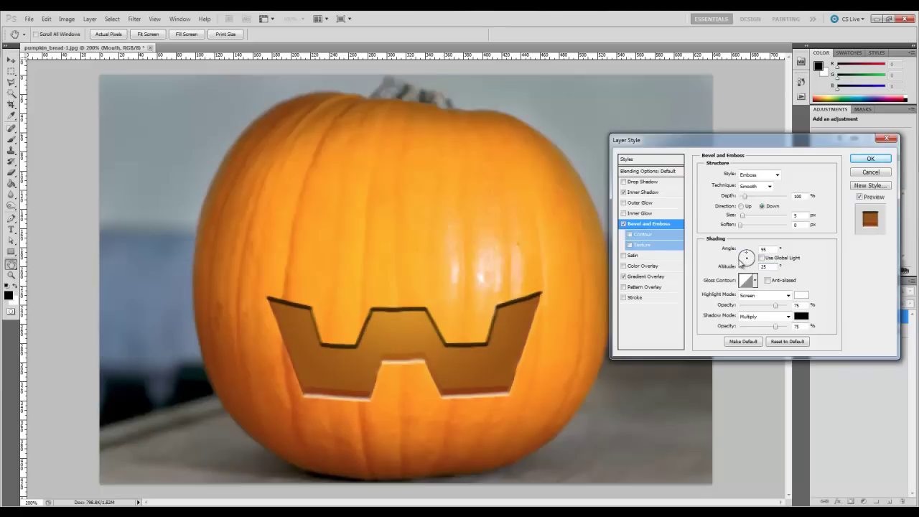
# Step: Set the bevel's highlight mode to Overlay at 45% opacity and reduce the shadow opacity to about 40%
pyautogui.click(787, 296)
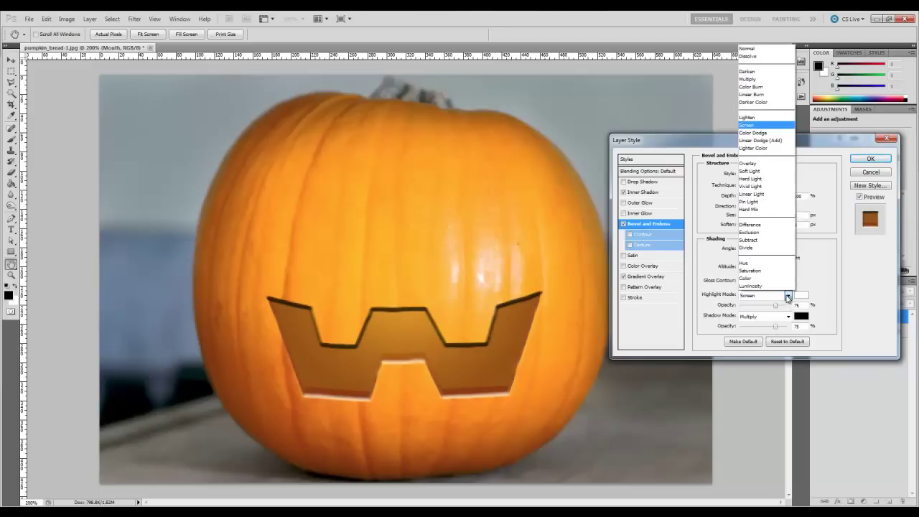
pyautogui.click(754, 163)
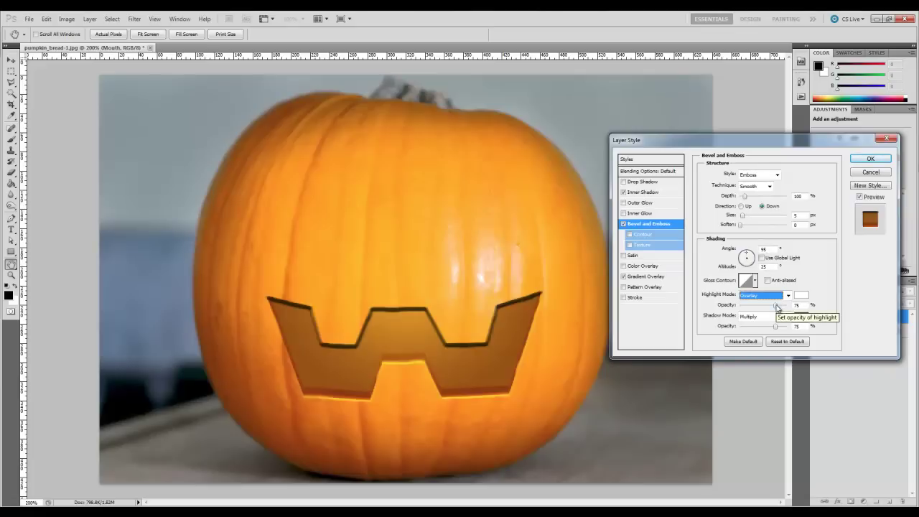
pyautogui.moveTo(776, 307); pyautogui.dragTo(761, 310)
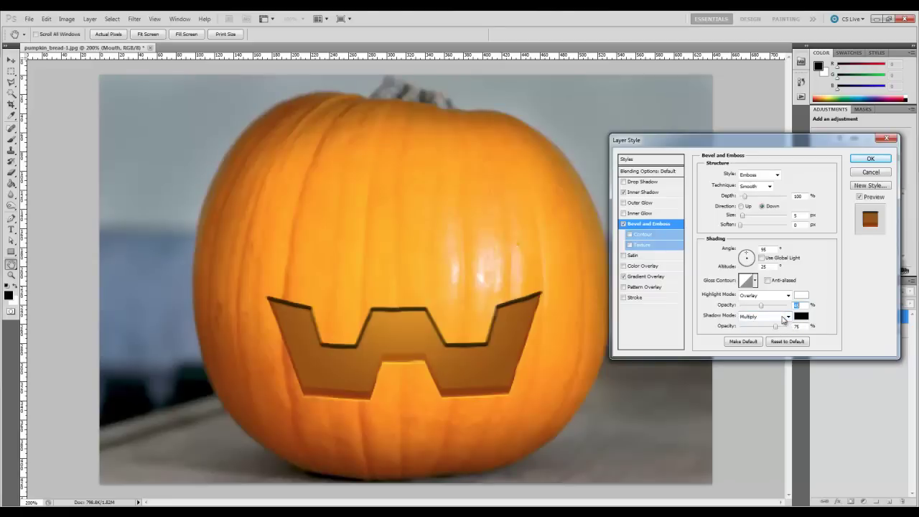
pyautogui.click(775, 327)
pyautogui.moveTo(775, 327); pyautogui.dragTo(760, 328)
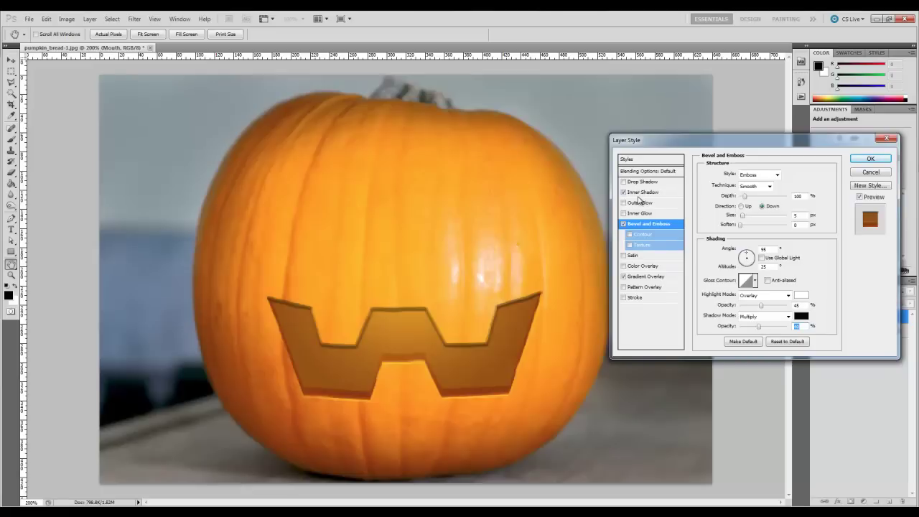
# Step: Add an Inner Glow to the Mouth layer with the Linear Dodge (Add) blend mode
pyautogui.click(623, 215)
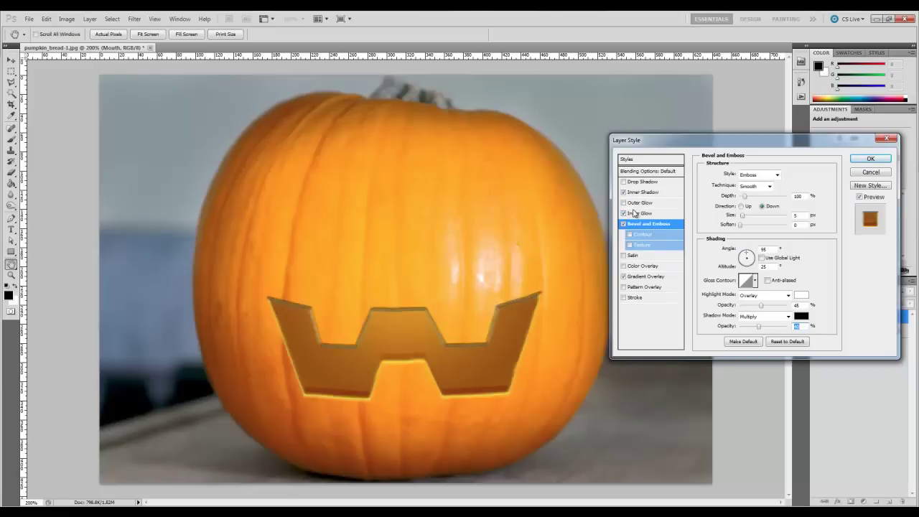
pyautogui.click(638, 214)
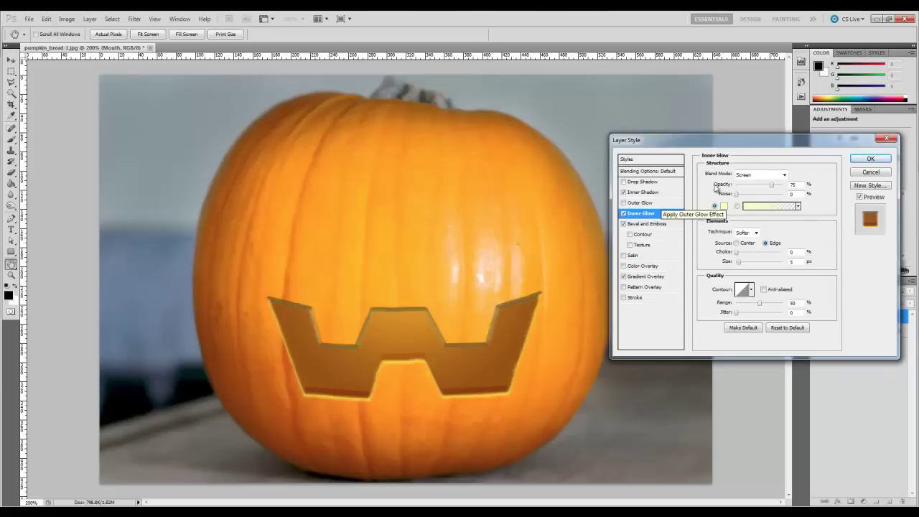
pyautogui.click(761, 175)
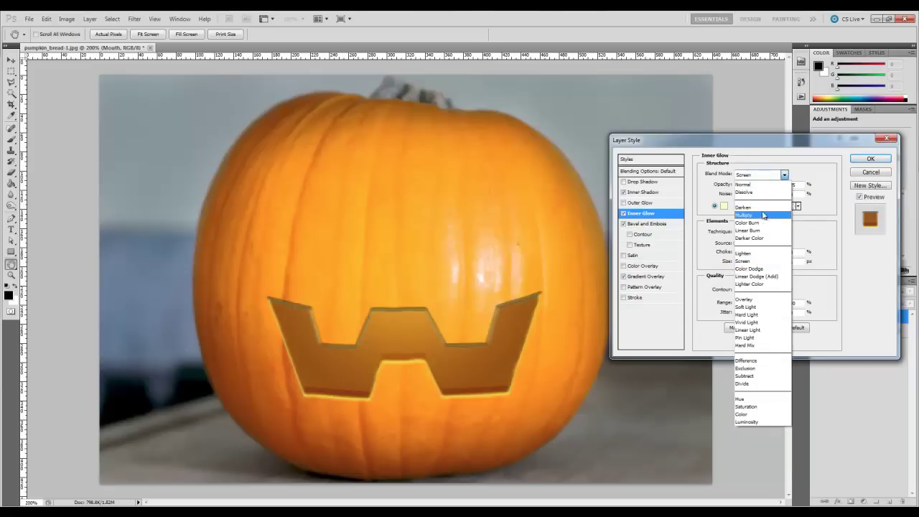
pyautogui.click(765, 277)
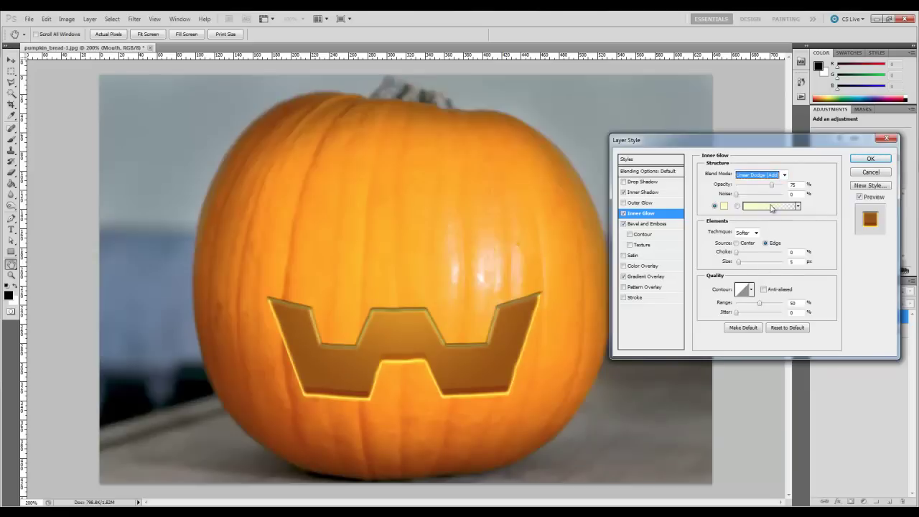
# Step: Set the mouth's inner glow colour to brown #985102 and accept it
pyautogui.click(725, 206)
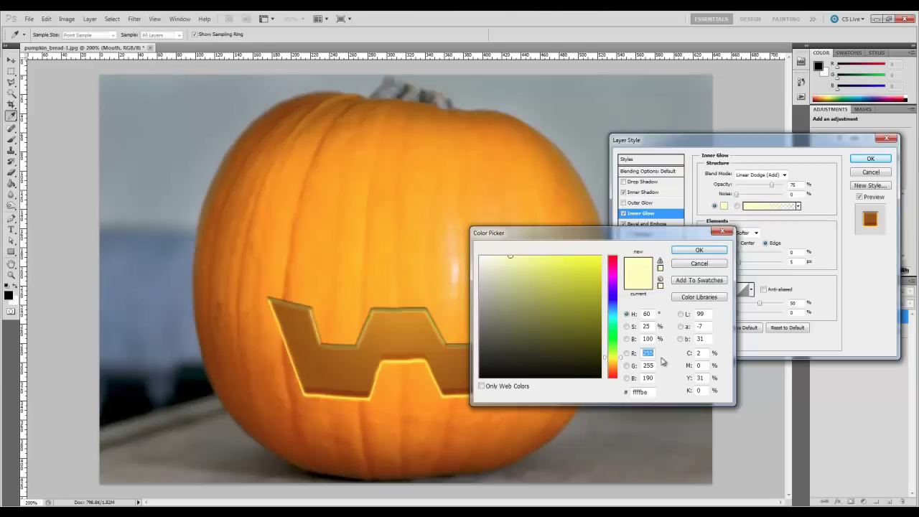
pyautogui.moveTo(650, 392); pyautogui.dragTo(612, 392)
pyautogui.write('098510')
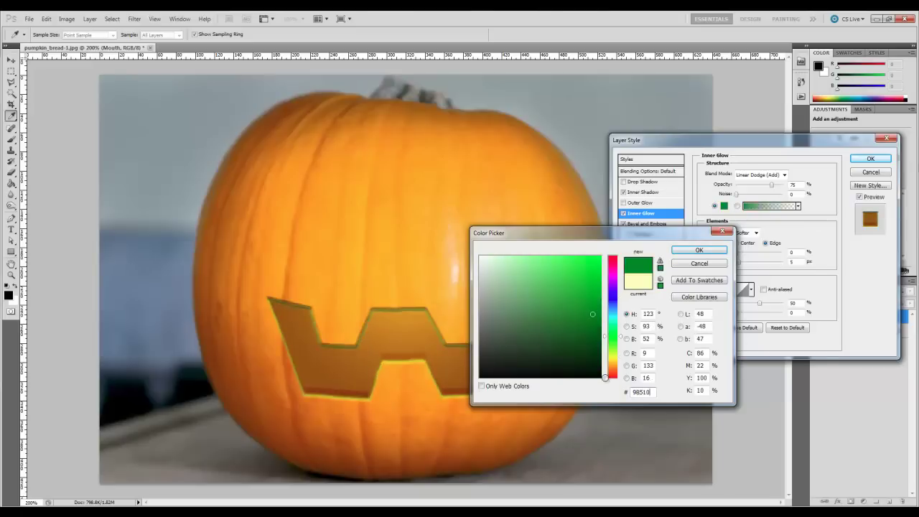
pyautogui.write('2')
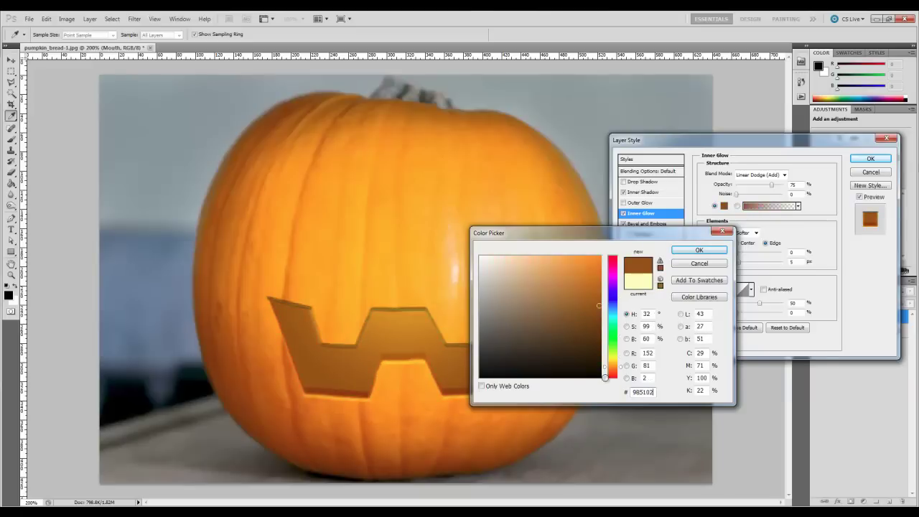
pyautogui.click(700, 251)
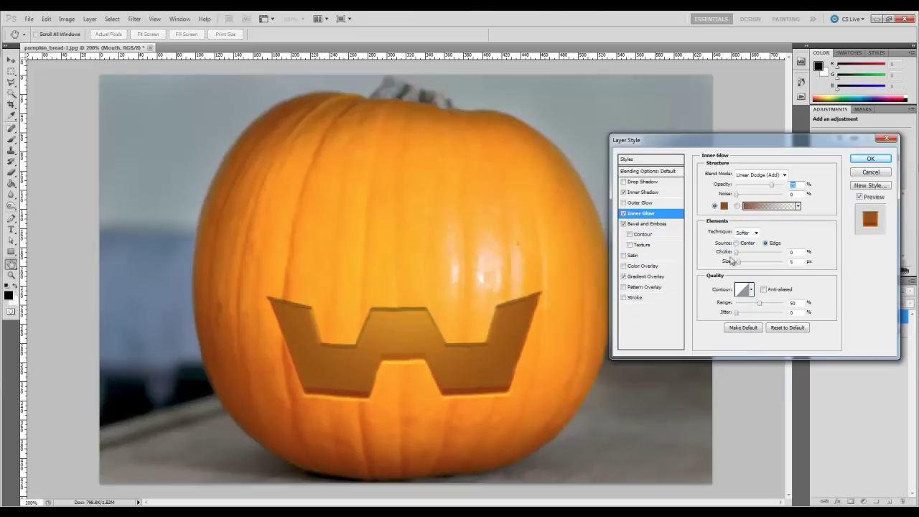
# Step: Set the inner glow's size to 35 px and its range to 75%
pyautogui.doubleClick(795, 262)
pyautogui.write('35')
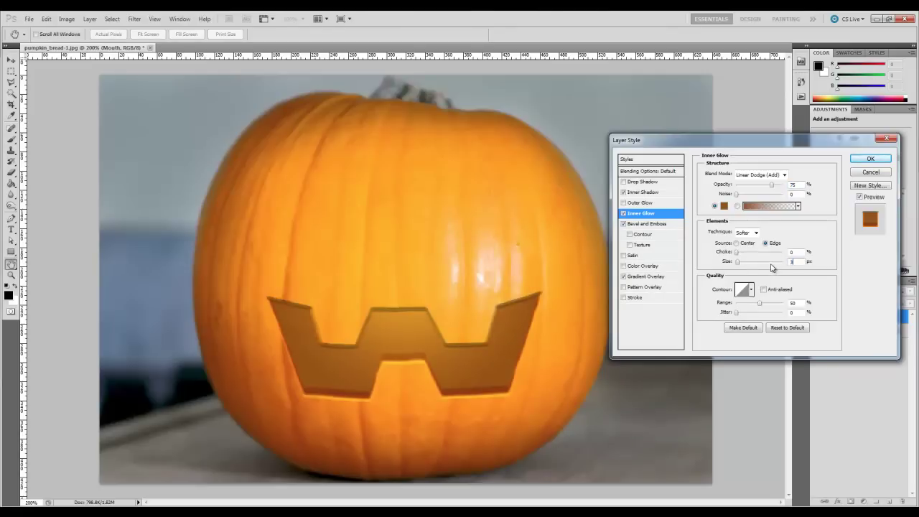
pyautogui.doubleClick(795, 303)
pyautogui.write('75')
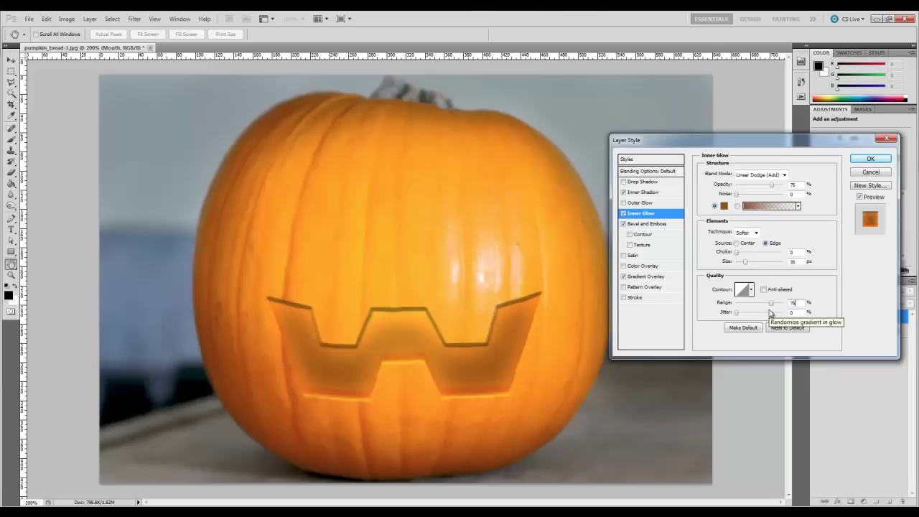
# Step: Add an Outer Glow to the Mouth layer with 30% opacity and a range of 100%
pyautogui.click(624, 204)
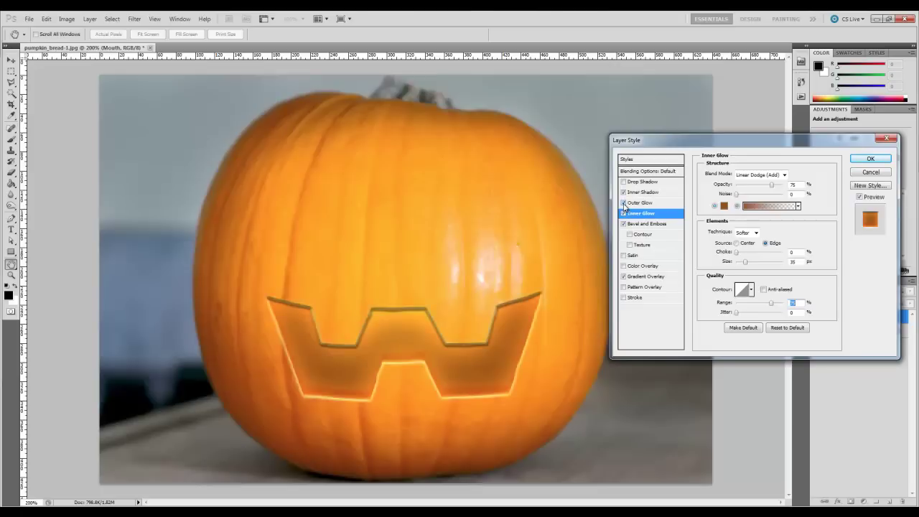
pyautogui.click(636, 204)
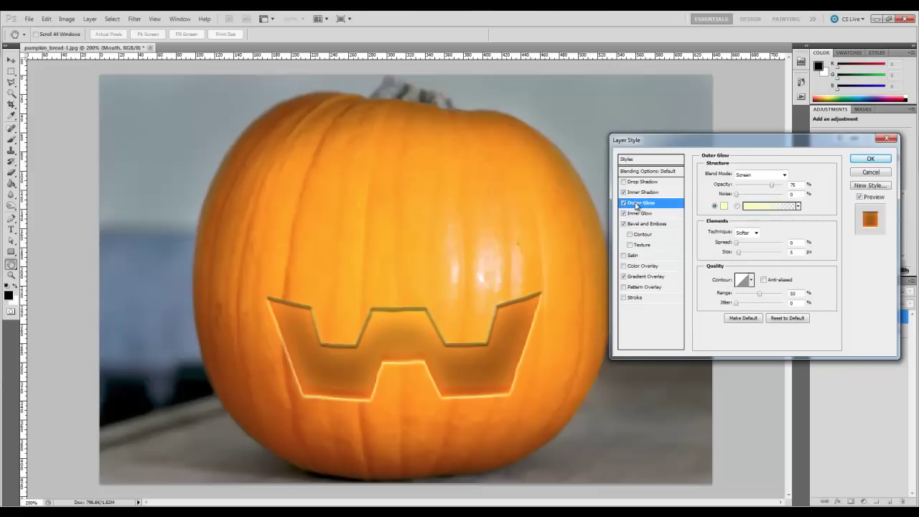
pyautogui.click(773, 186)
pyautogui.moveTo(772, 185); pyautogui.dragTo(752, 188)
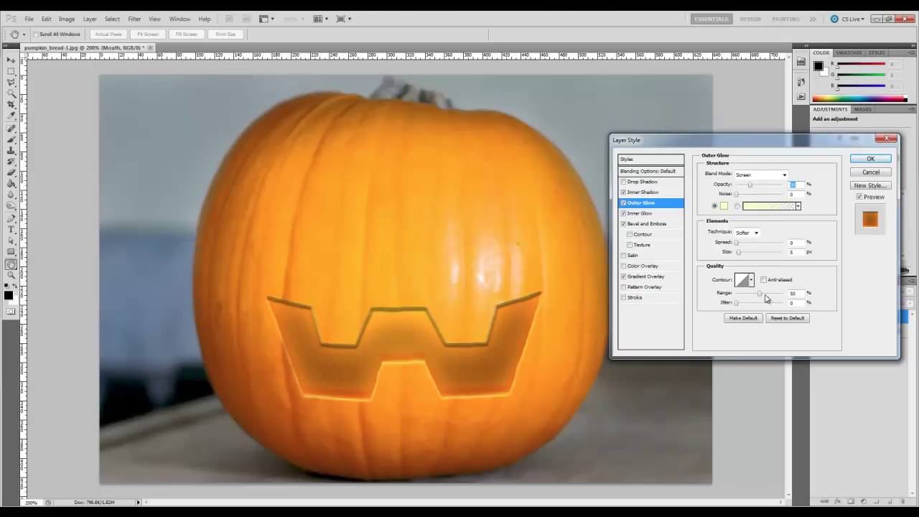
pyautogui.moveTo(760, 294); pyautogui.dragTo(789, 300)
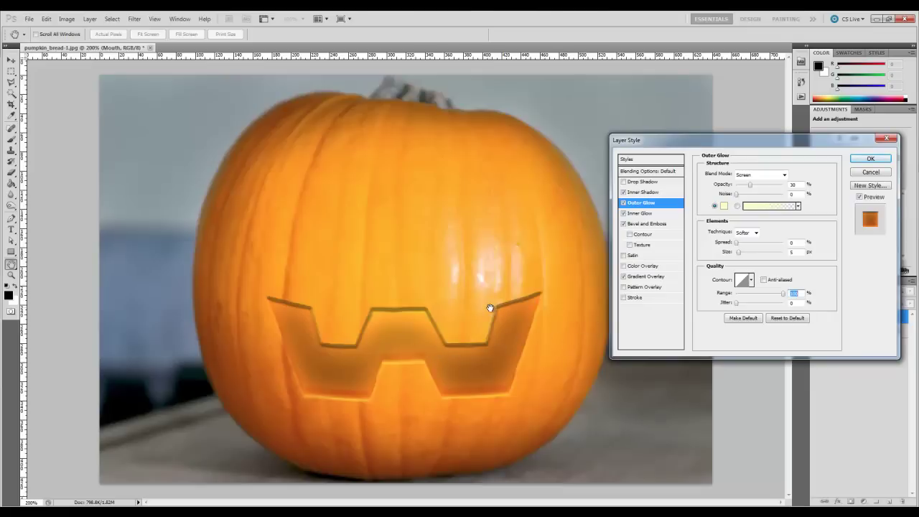
# Step: Shift the mouth's radial gradient overlay upward on the pumpkin and accept the layer style
pyautogui.click(646, 277)
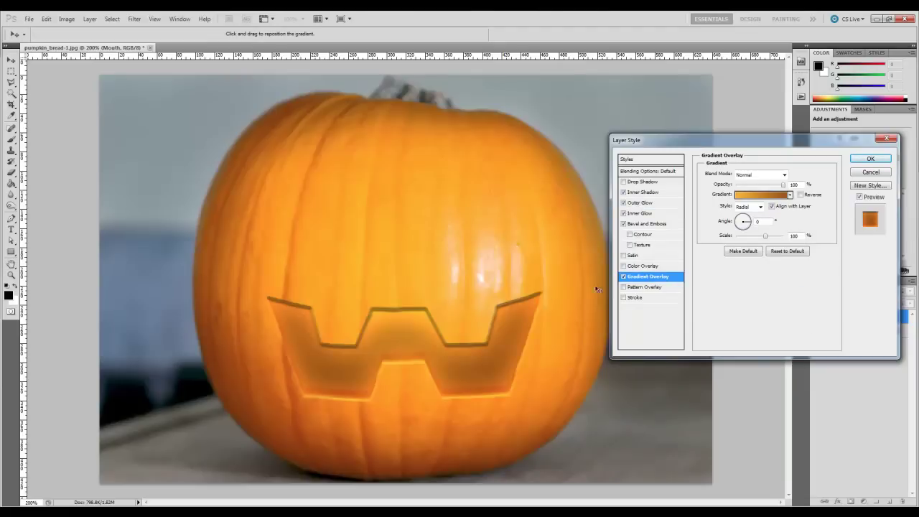
pyautogui.moveTo(404, 338)
pyautogui.mouseDown()
pyautogui.moveTo(400, 273)
pyautogui.moveTo(414, 371)
pyautogui.moveTo(402, 264)
pyautogui.moveTo(410, 313)
pyautogui.moveTo(407, 291)
pyautogui.mouseUp()
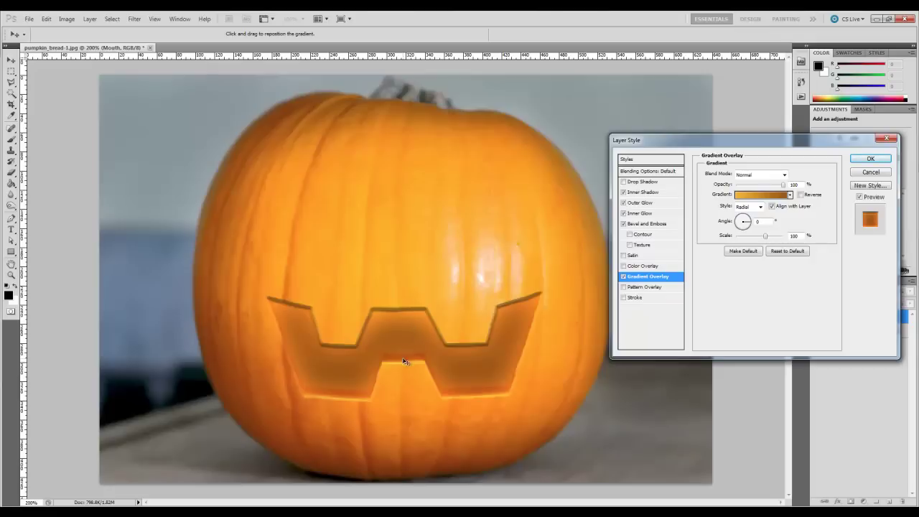
pyautogui.click(867, 161)
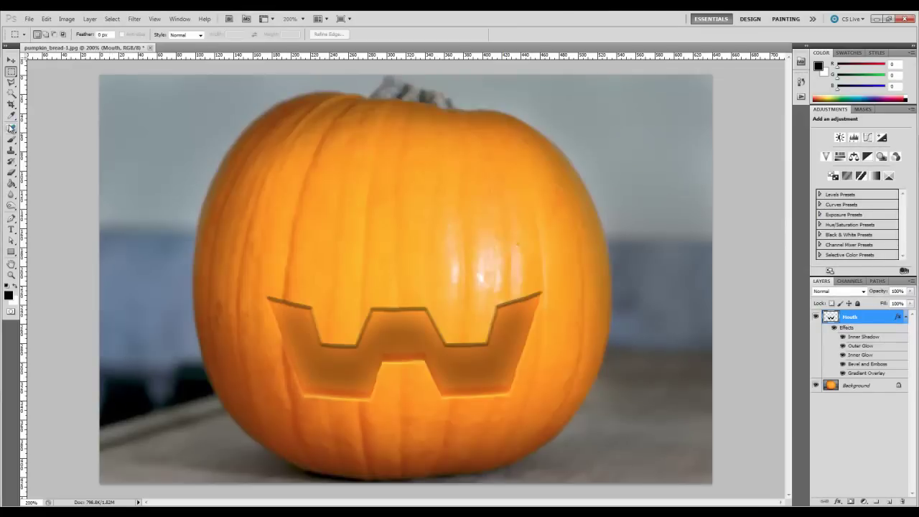
# Step: Draw a closed triangular selection with the Polygonal Lasso above the mouth's left end for the first eye
pyautogui.click(12, 84)
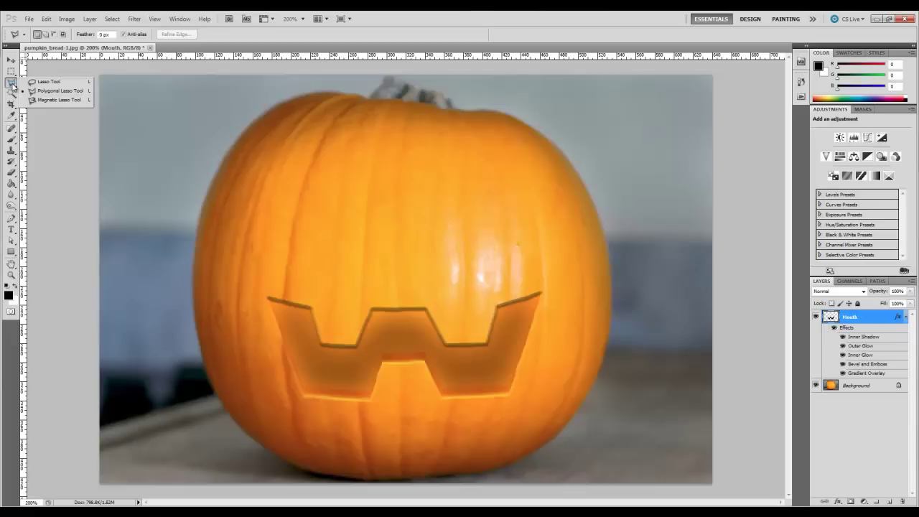
pyautogui.click(29, 90)
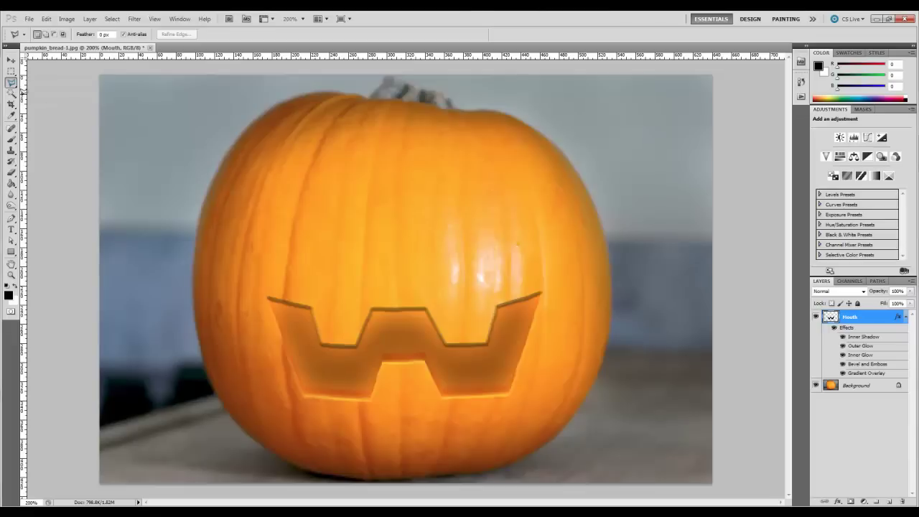
pyautogui.click(315, 172)
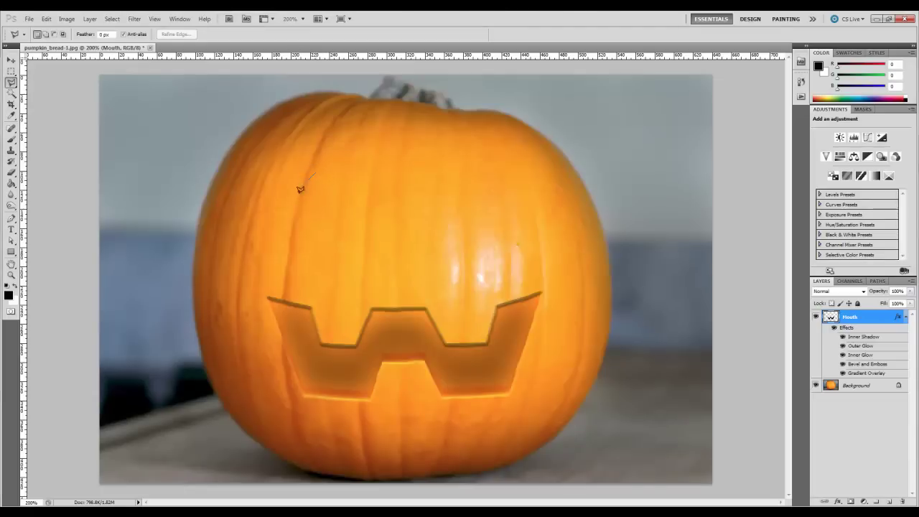
pyautogui.click(277, 259)
pyautogui.click(364, 259)
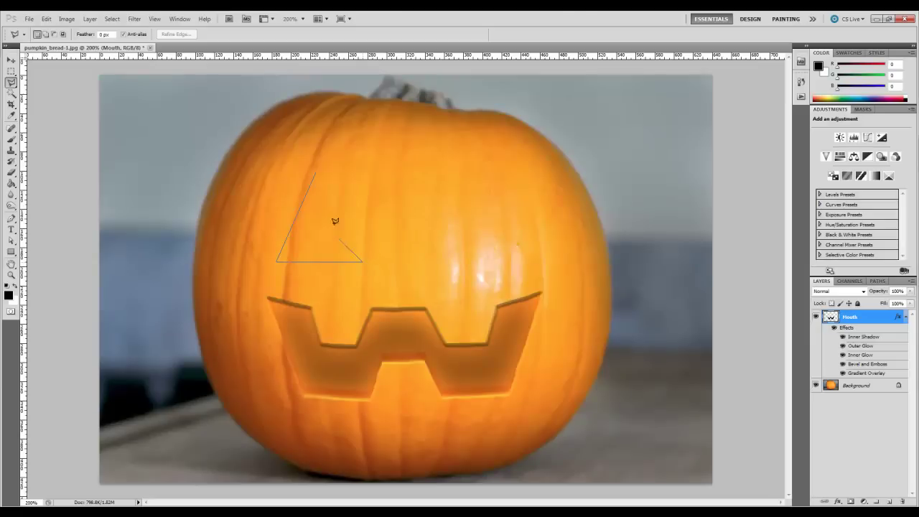
pyautogui.click(317, 172)
pyautogui.click(317, 172)
# Step: Create a new layer above Mouth and name it Eye1
pyautogui.click(889, 501)
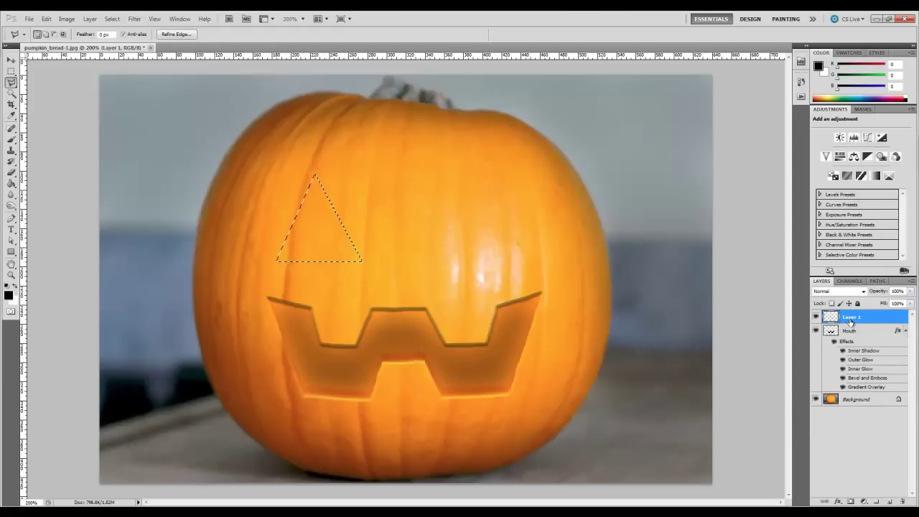
pyautogui.doubleClick(852, 317)
pyautogui.write('Eye1')
pyautogui.press('Return')
# Step: Fill the triangular selection on the Eye1 layer with black and deselect it
pyautogui.click(12, 185)
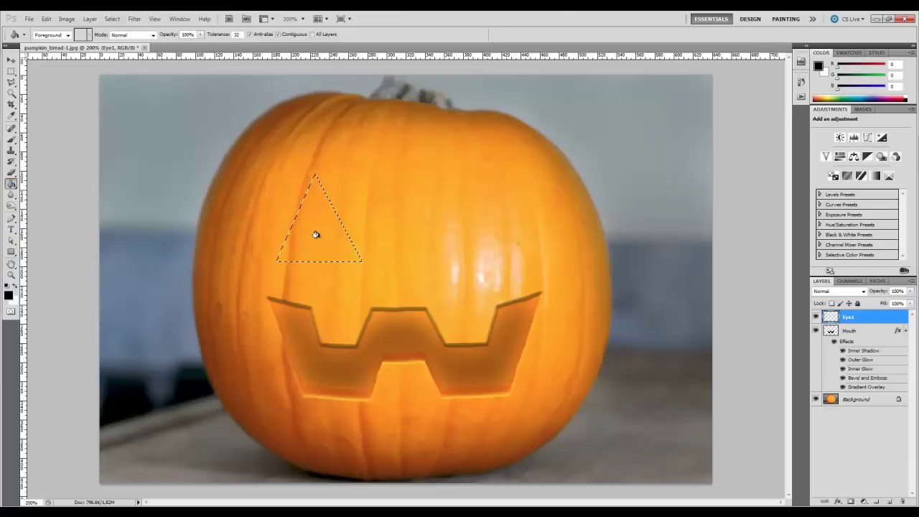
pyautogui.click(317, 236)
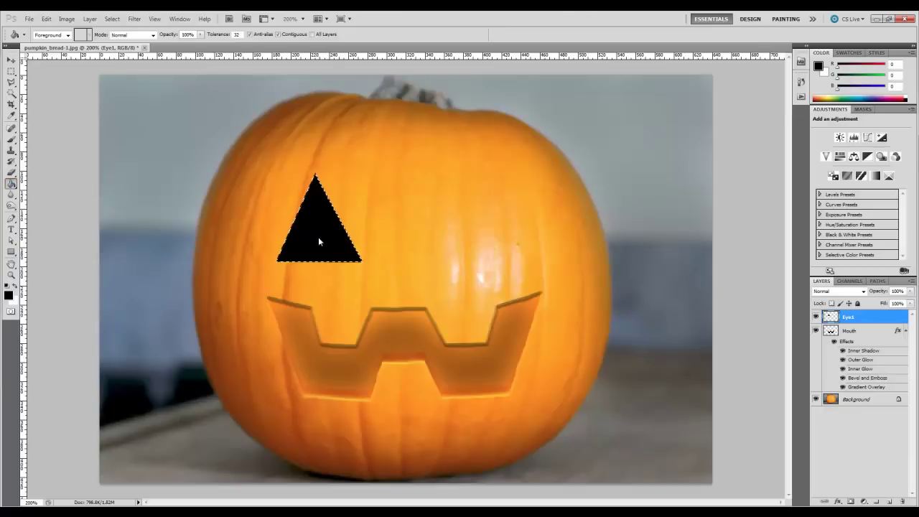
pyautogui.click(11, 71)
pyautogui.click(98, 88)
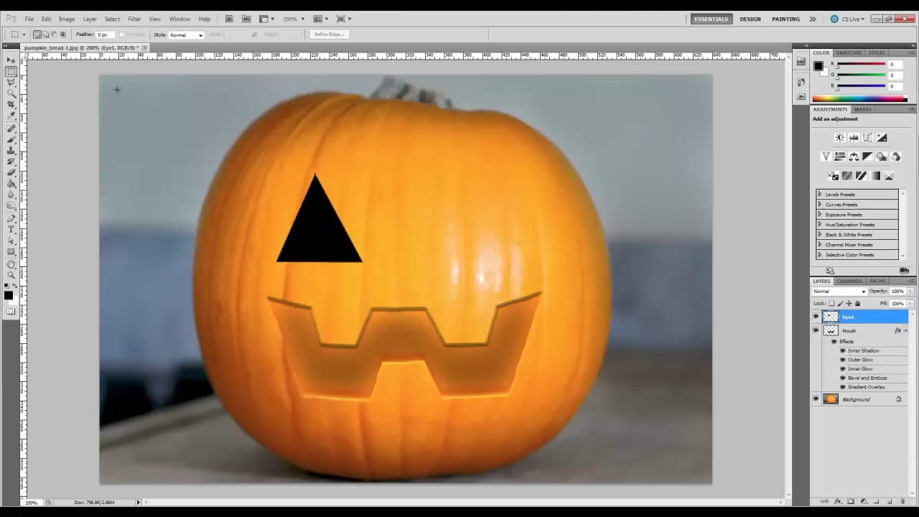
# Step: Copy the Mouth layer's style and paste it onto the Eye1 layer
pyautogui.click(11, 60)
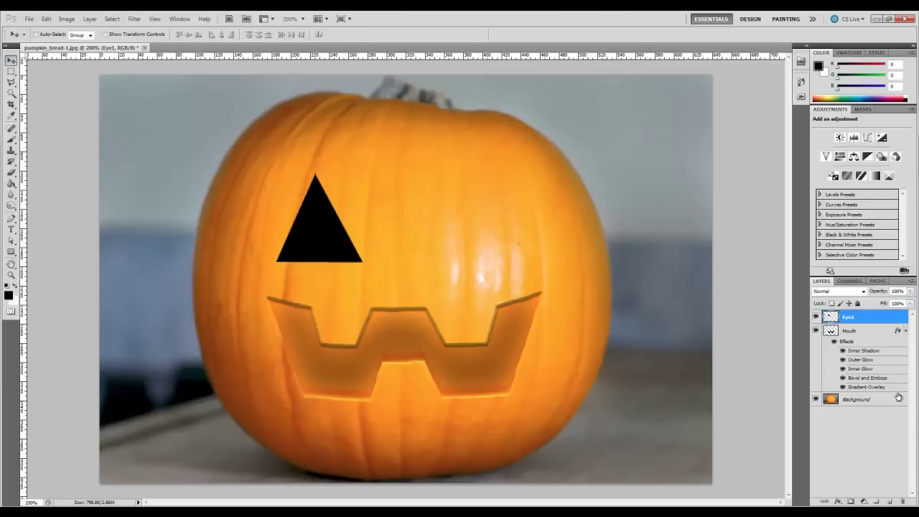
pyautogui.click(866, 332)
pyautogui.rightClick(866, 332)
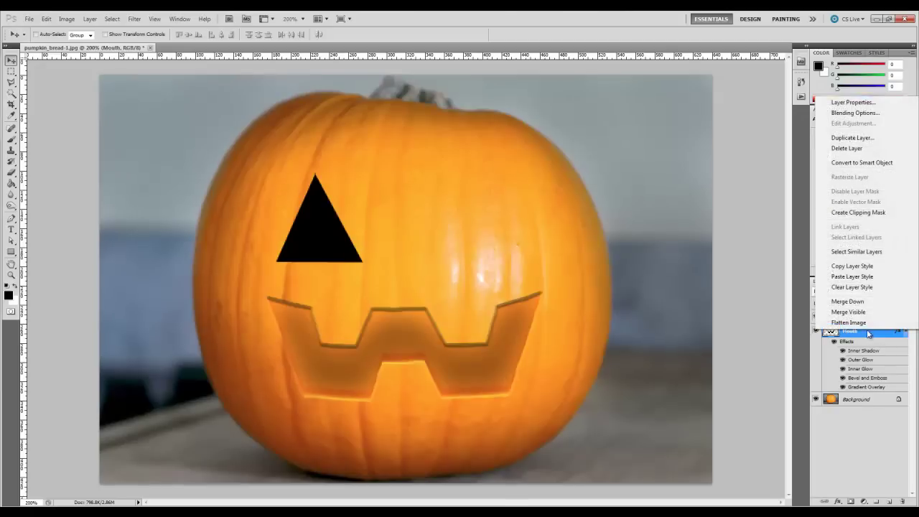
pyautogui.click(851, 267)
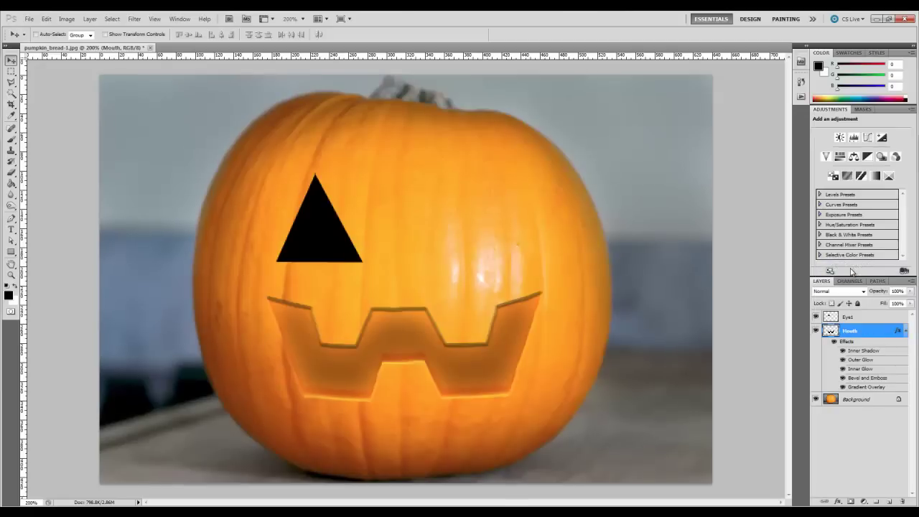
pyautogui.click(848, 317)
pyautogui.rightClick(873, 319)
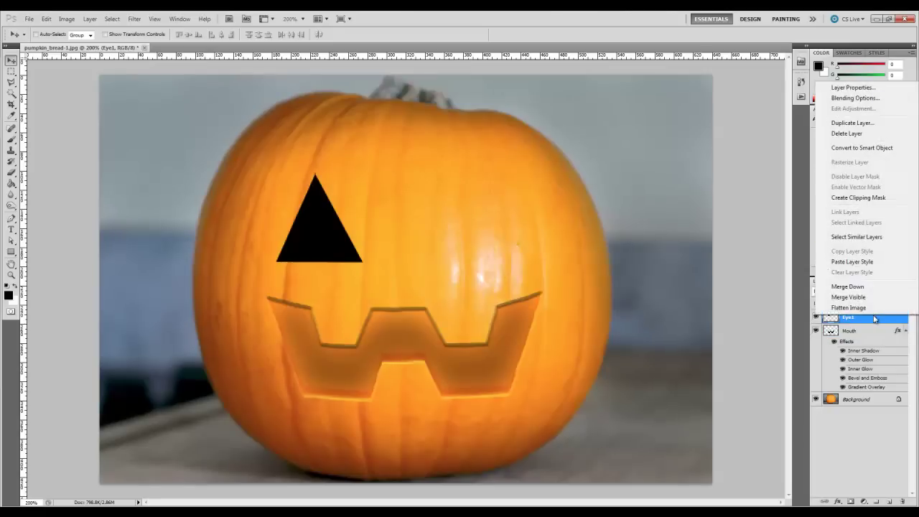
pyautogui.click(851, 262)
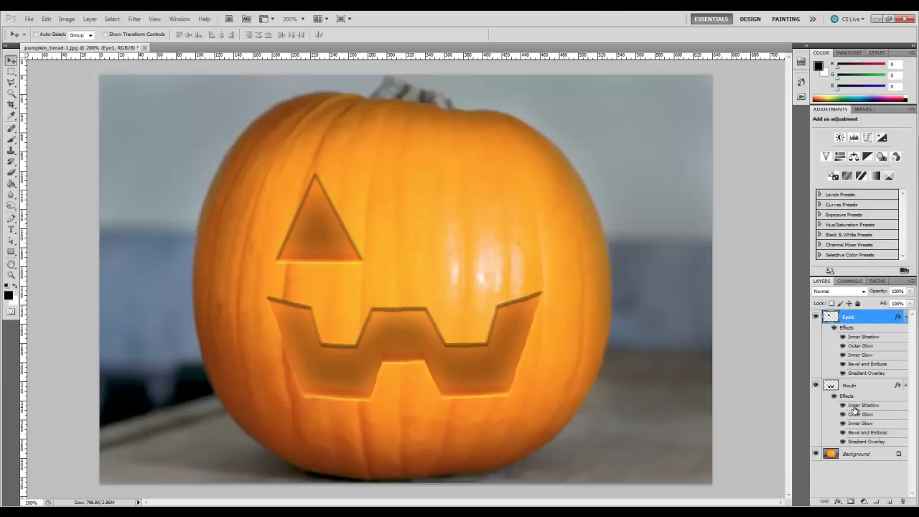
# Step: Set the Eye1 layer's inner shadow angle to 132° and accept the layer style
pyautogui.doubleClick(876, 318)
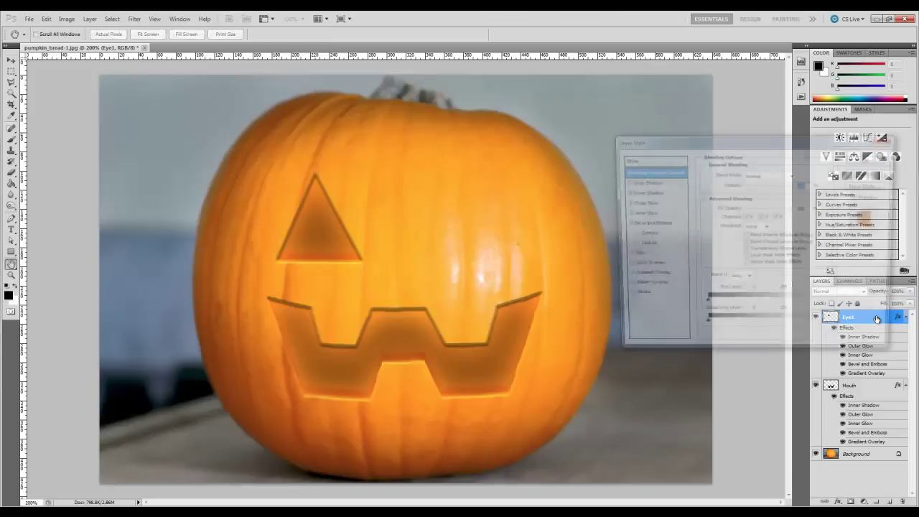
pyautogui.press('F1')
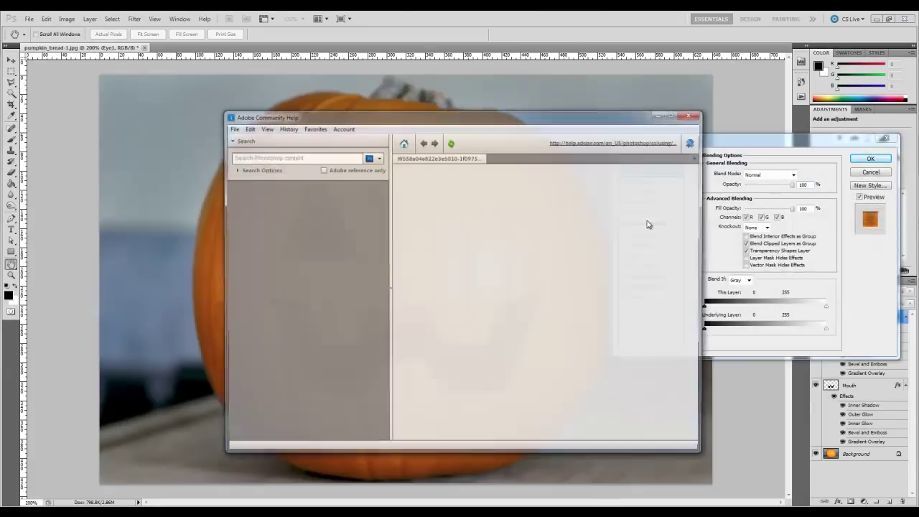
pyautogui.click(689, 115)
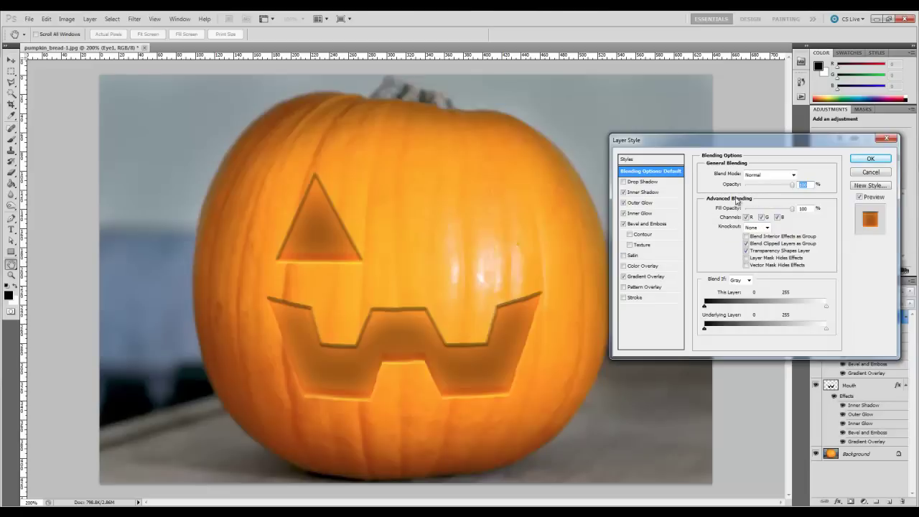
pyautogui.click(653, 224)
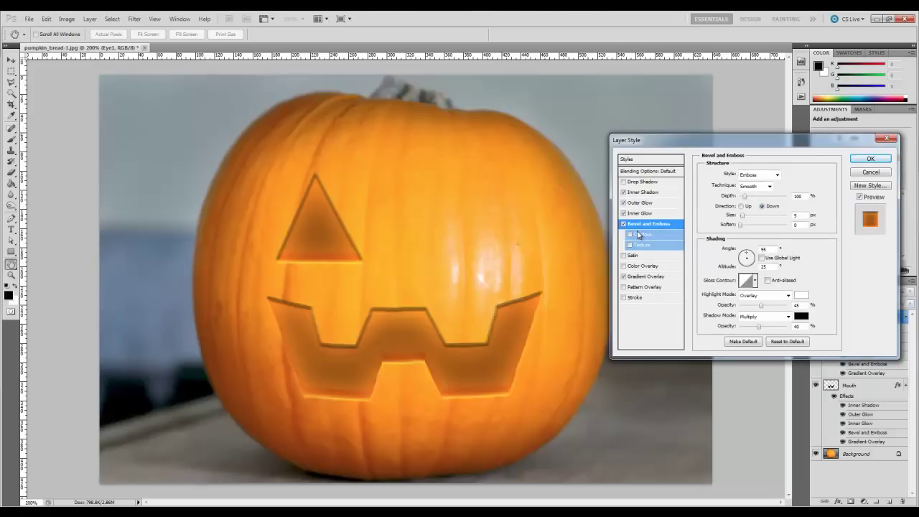
pyautogui.click(645, 192)
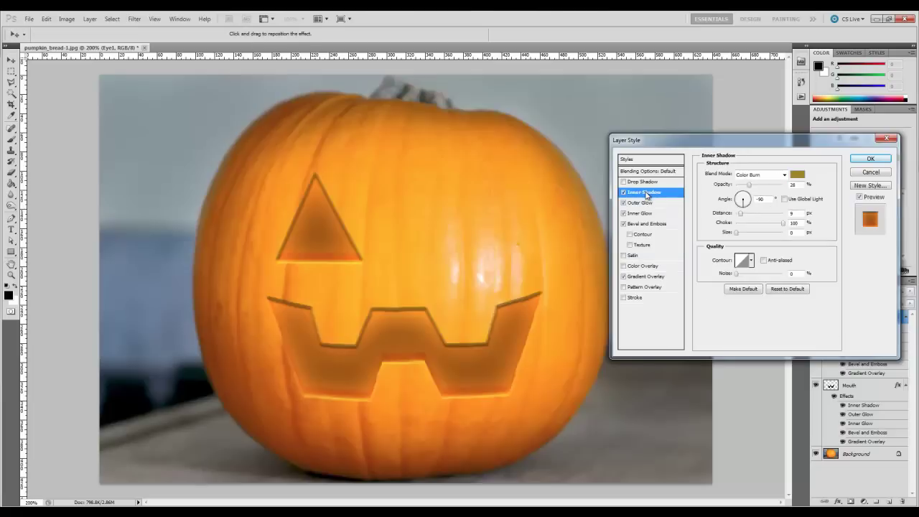
pyautogui.doubleClick(759, 200)
pyautogui.write('13')
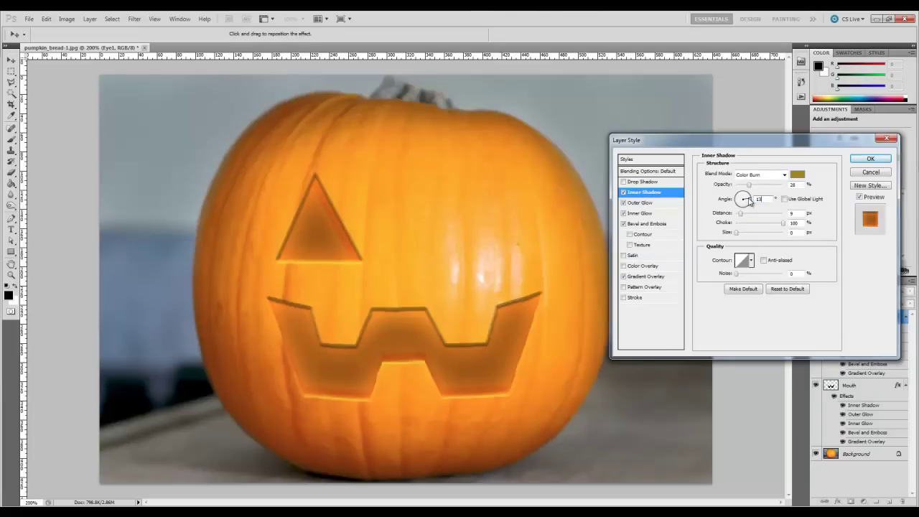
pyautogui.write('2')
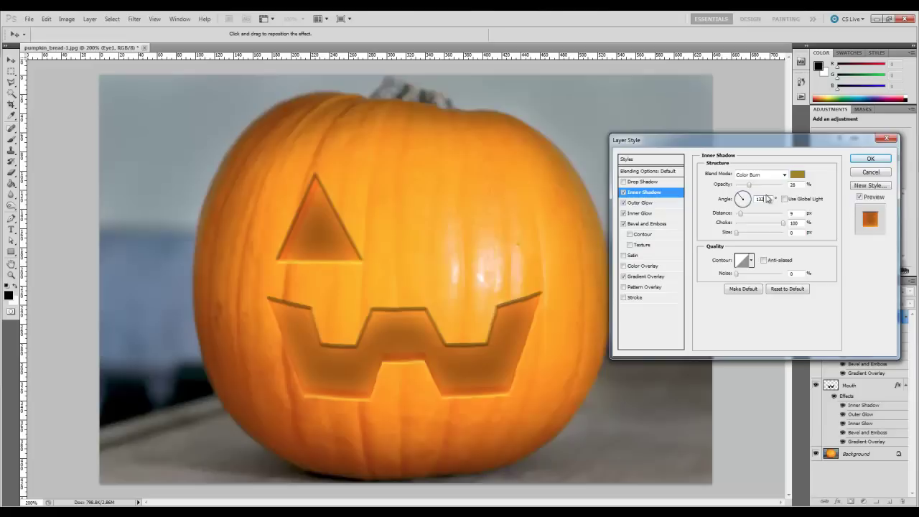
pyautogui.click(870, 159)
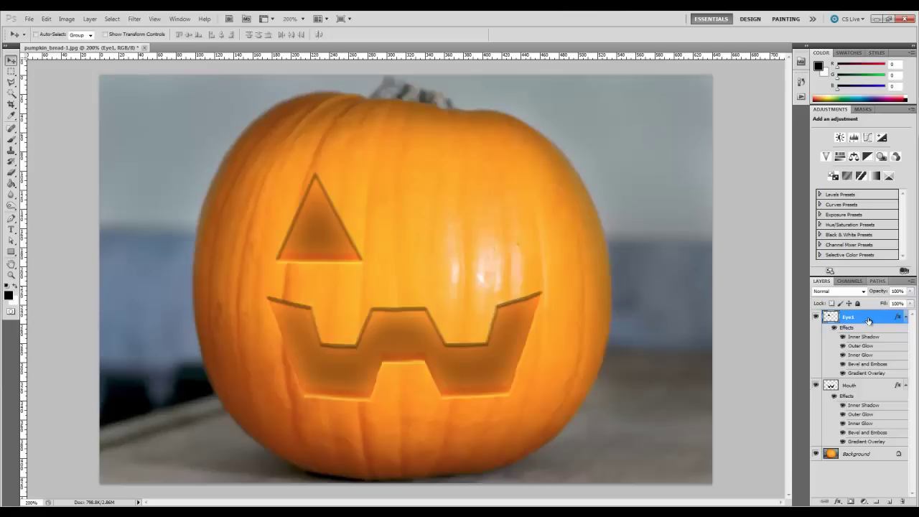
# Step: Duplicate the Eye1 layer as Eye2 and move the copy level across the pumpkin to form the right eye
pyautogui.rightClick(867, 320)
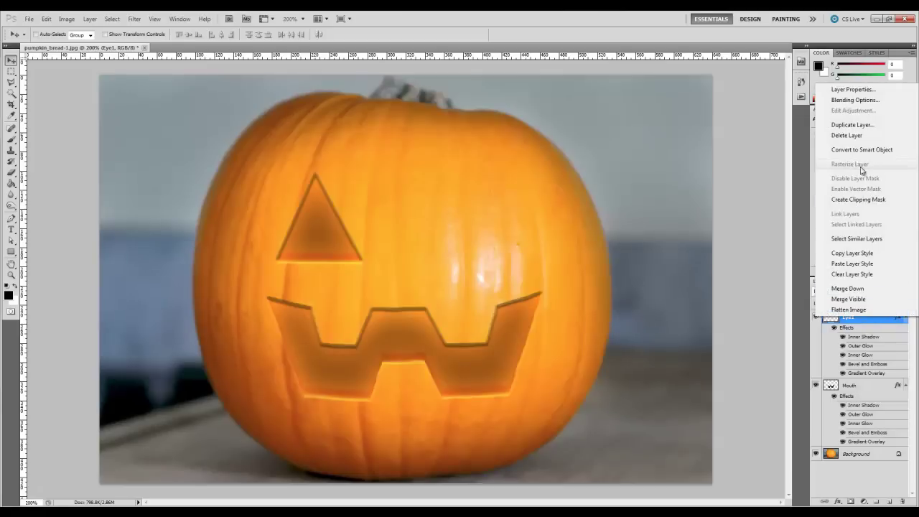
pyautogui.click(857, 127)
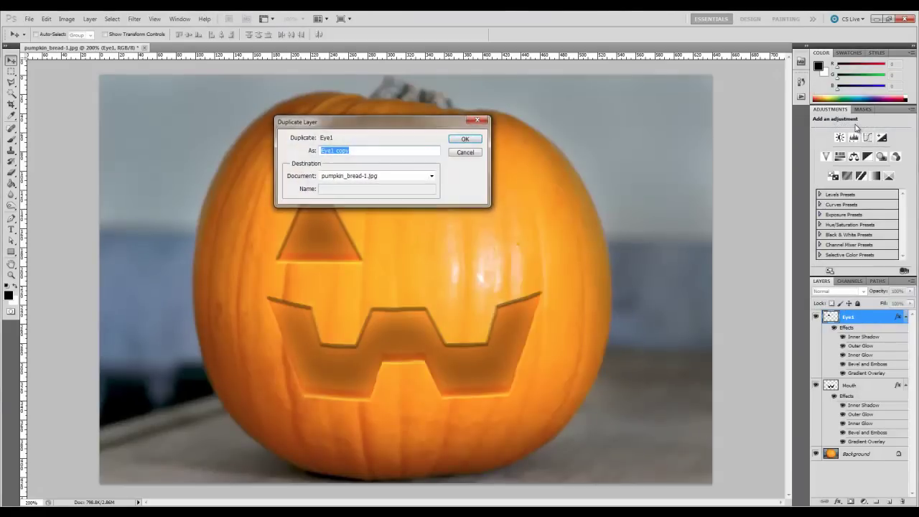
pyautogui.moveTo(350, 151); pyautogui.dragTo(334, 153)
pyautogui.write('2')
pyautogui.click(465, 140)
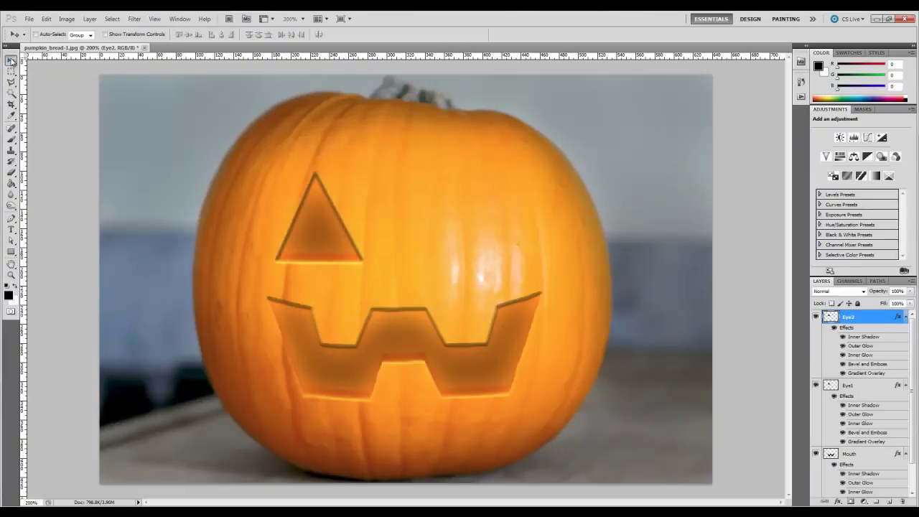
pyautogui.moveTo(324, 248); pyautogui.dragTo(482, 246)
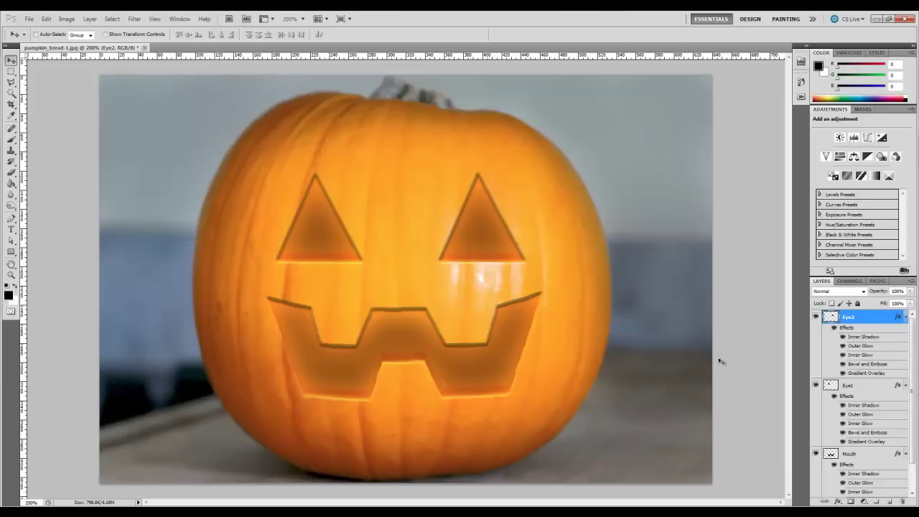
# Step: Duplicate the Eye2 layer as Nose
pyautogui.rightClick(872, 320)
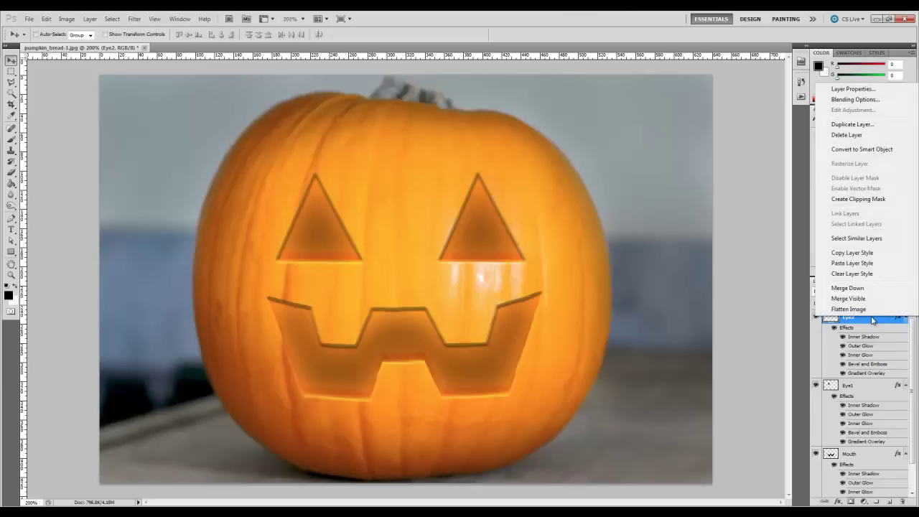
pyautogui.click(872, 125)
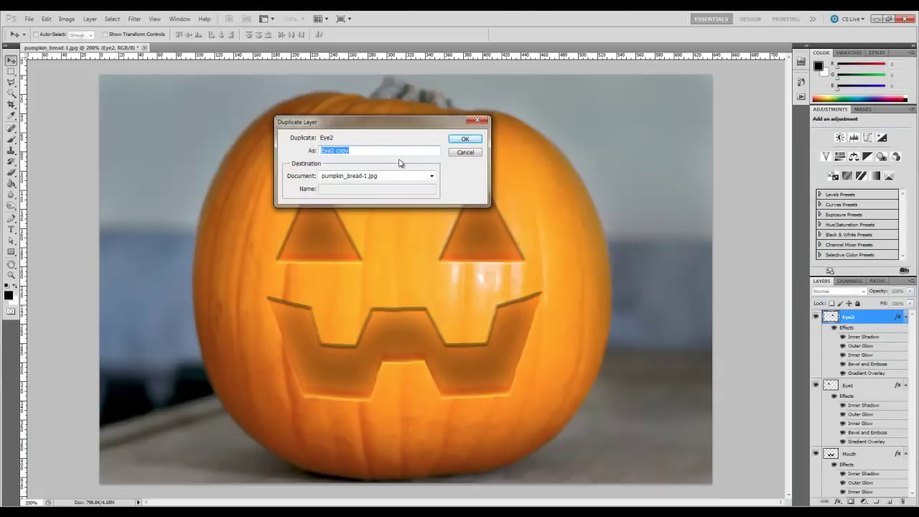
pyautogui.write('Nose')
pyautogui.click(465, 140)
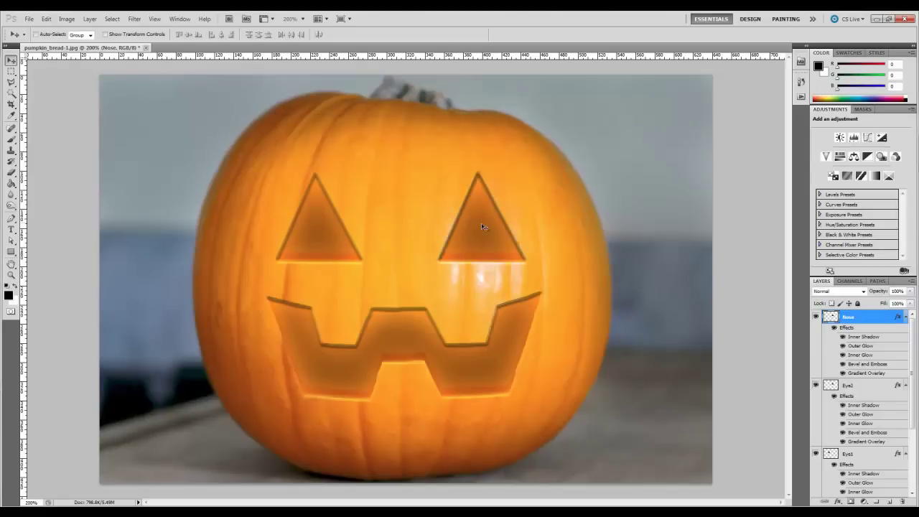
# Step: Scale the Nose layer's triangle proportionally to about 56% and centre it between the eyes, just above the mouth
pyautogui.moveTo(486, 226); pyautogui.dragTo(410, 260)
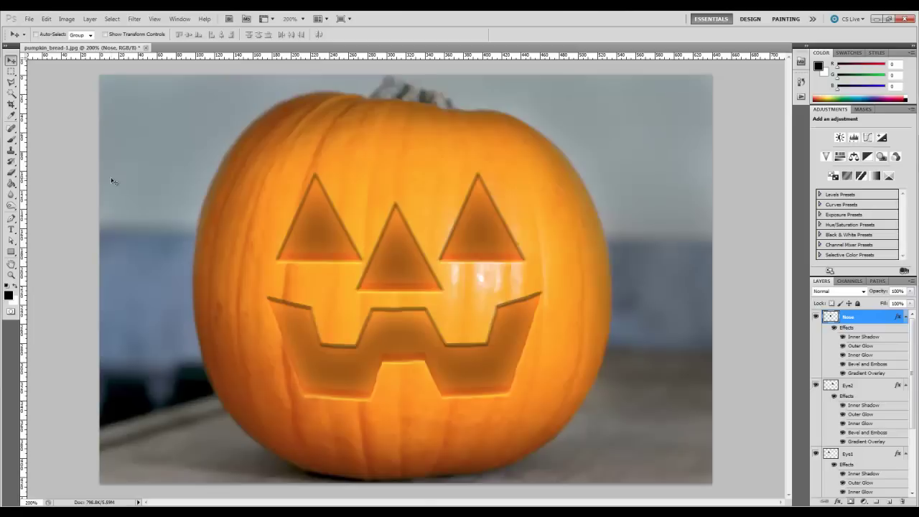
pyautogui.hotkey('ctrl', 't')
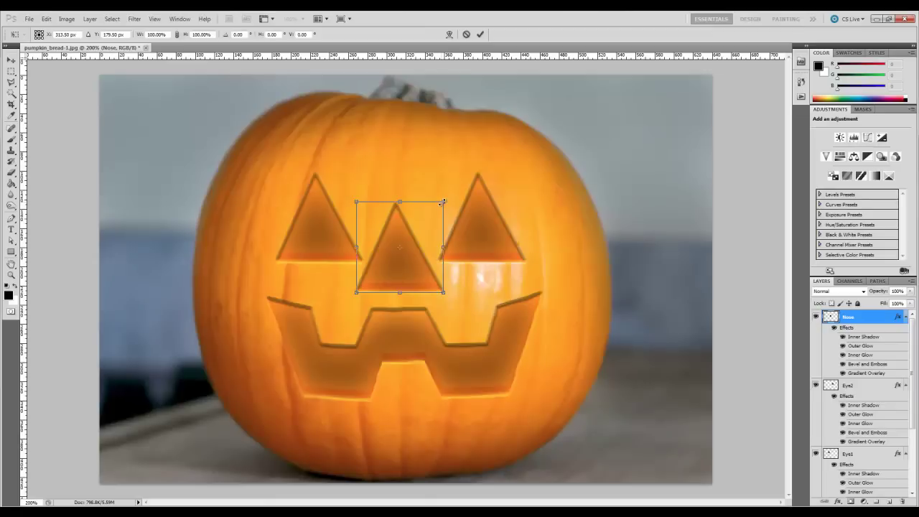
pyautogui.moveTo(442, 202); pyautogui.dragTo(408, 243)
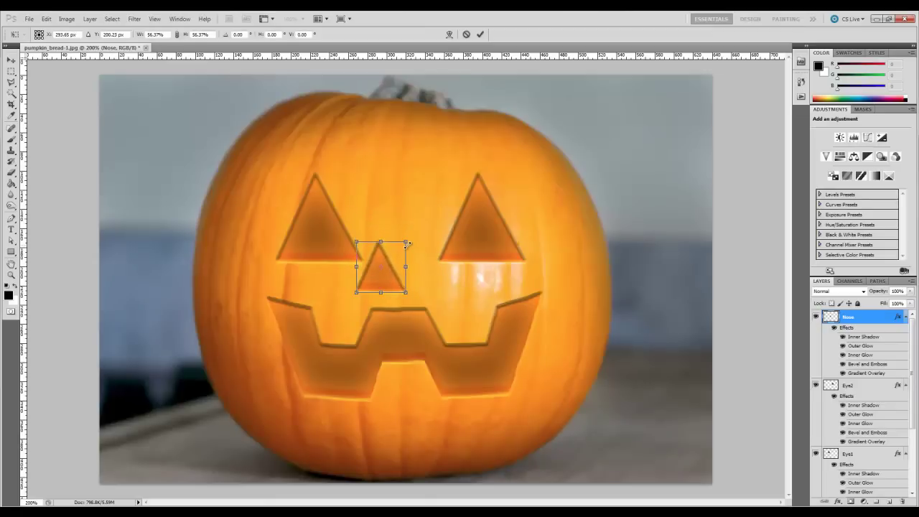
pyautogui.click(481, 35)
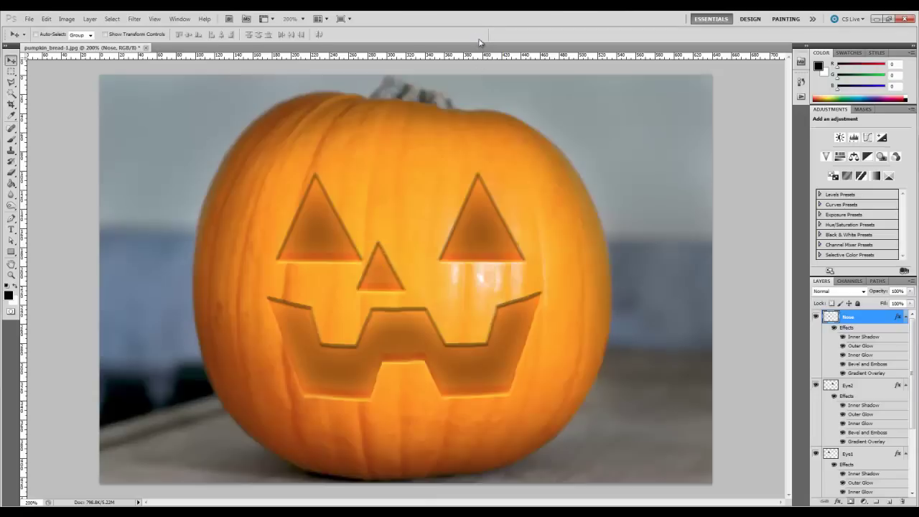
pyautogui.moveTo(391, 281); pyautogui.dragTo(396, 283)
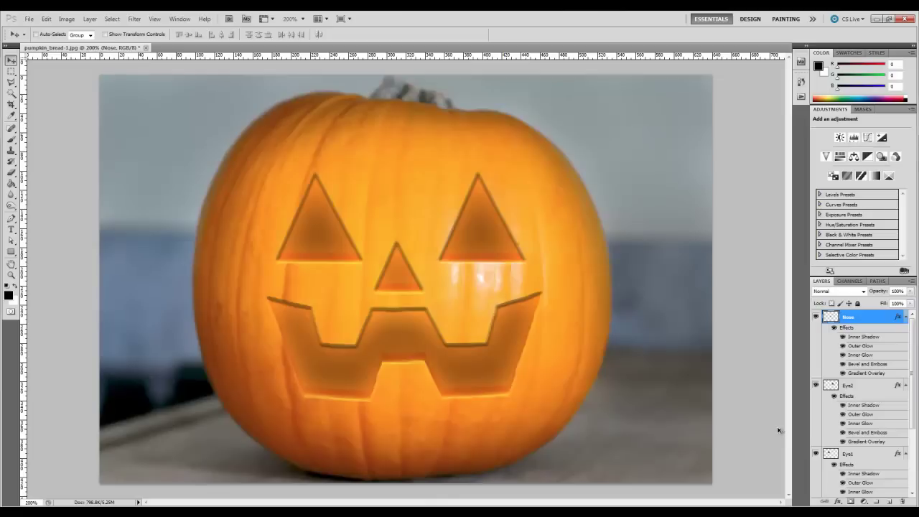
# Step: Stamp all visible layers into a new layer above Nose and add a Levels adjustment layer on top of it
pyautogui.hotkey('ctrl', 'shift', 'alt', 'e')
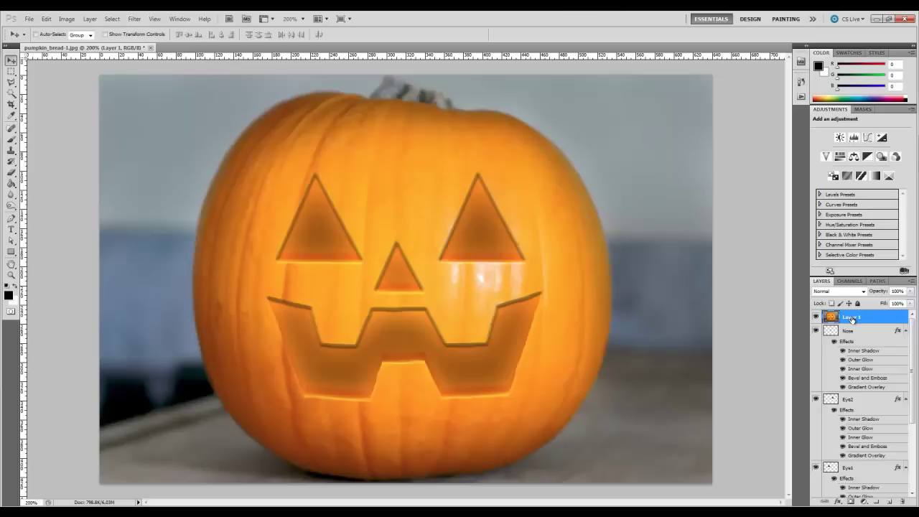
pyautogui.press('Return')
pyautogui.click(864, 502)
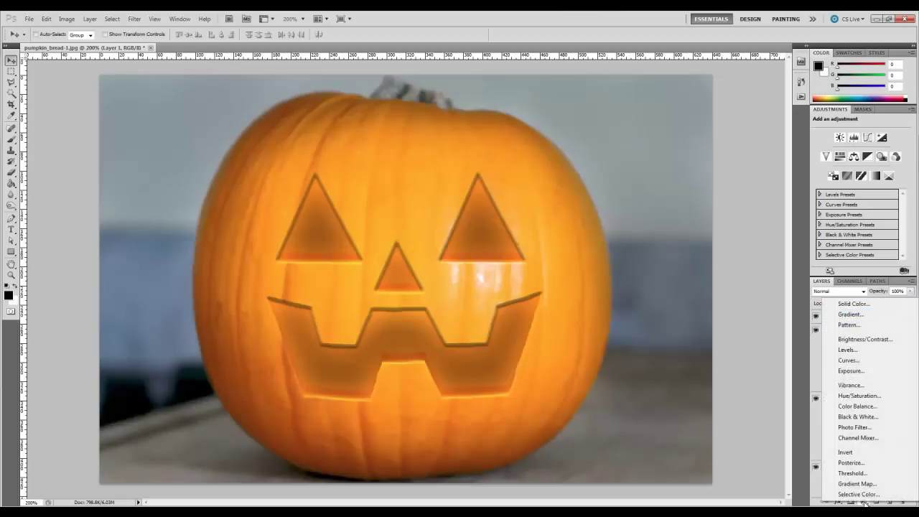
pyautogui.click(846, 349)
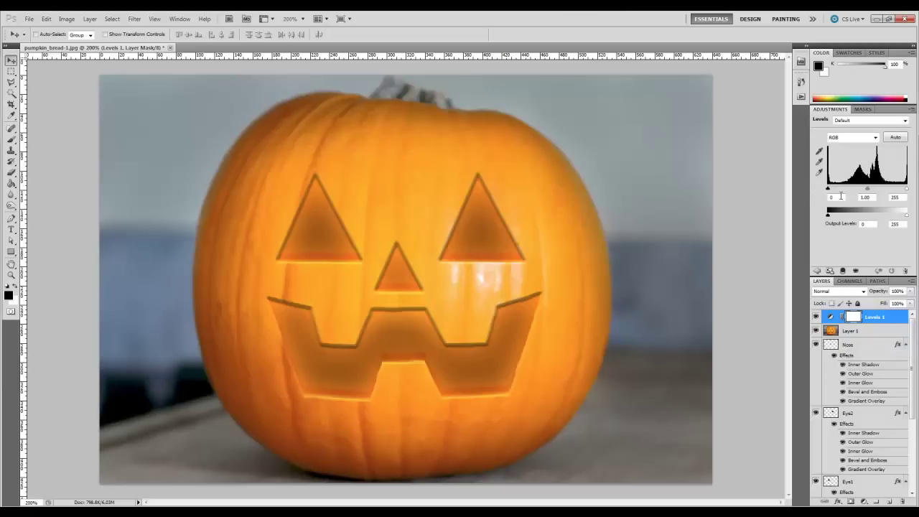
# Step: Set the Levels adjustment's RGB input values to 63 for shadows, 0.87 for midtones and 253 for highlights
pyautogui.click(829, 197)
pyautogui.write('63')
pyautogui.press('Tab')
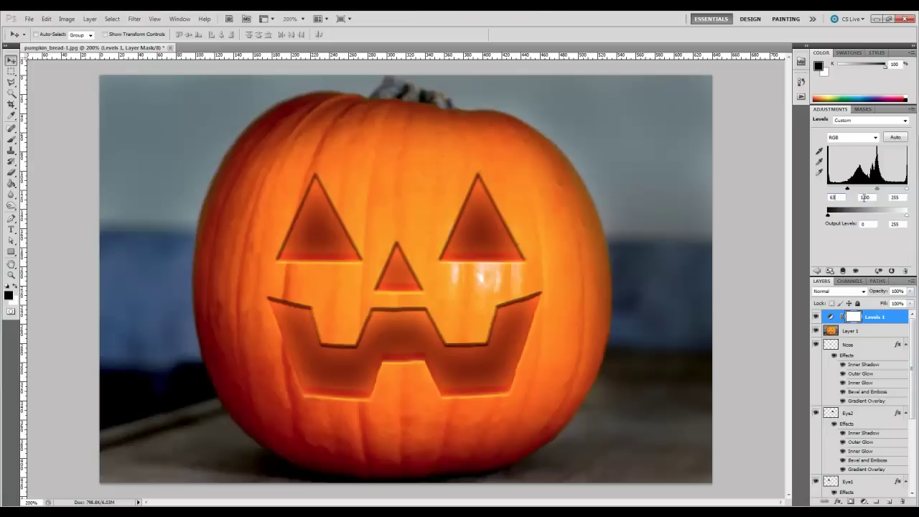
pyautogui.click(868, 197)
pyautogui.write('0.87')
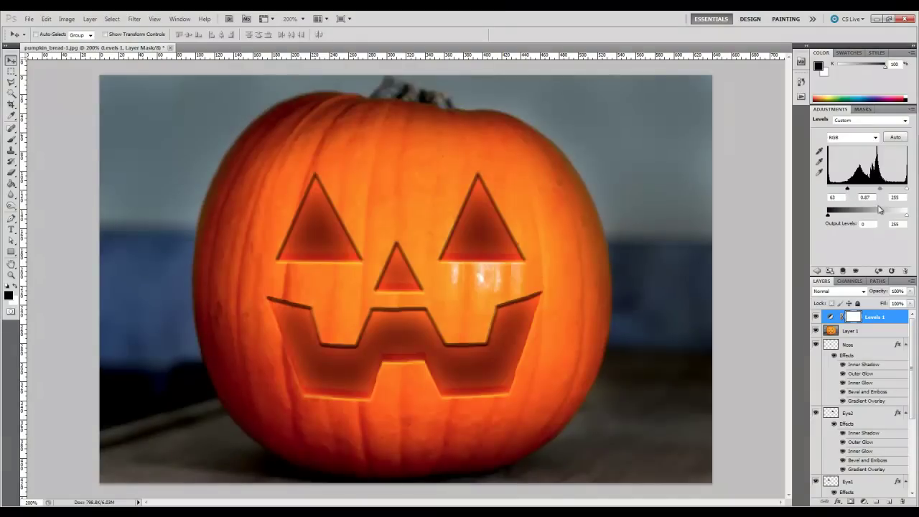
pyautogui.click(894, 197)
pyautogui.write('253')
pyautogui.click(11, 275)
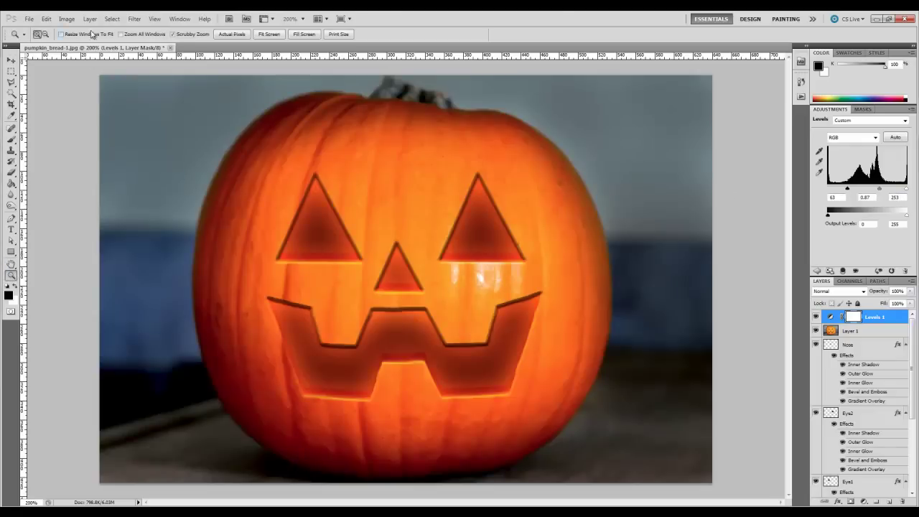
pyautogui.click(236, 35)
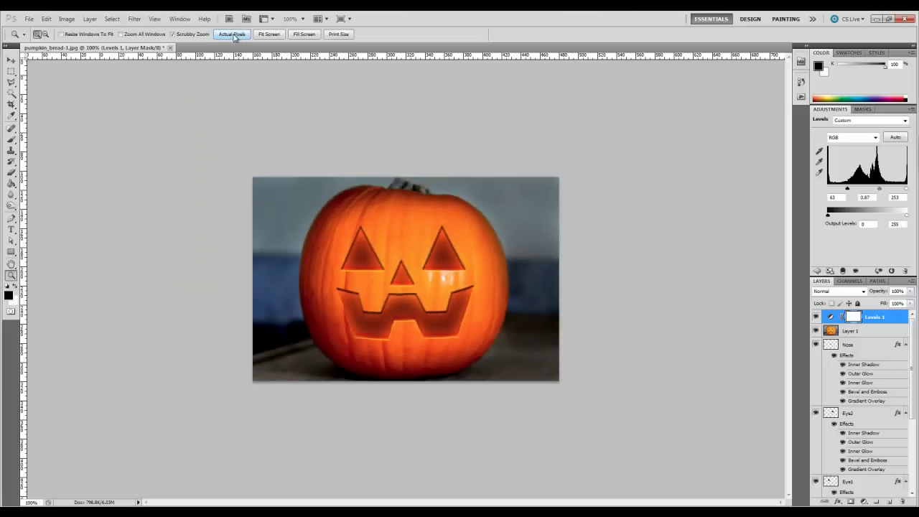